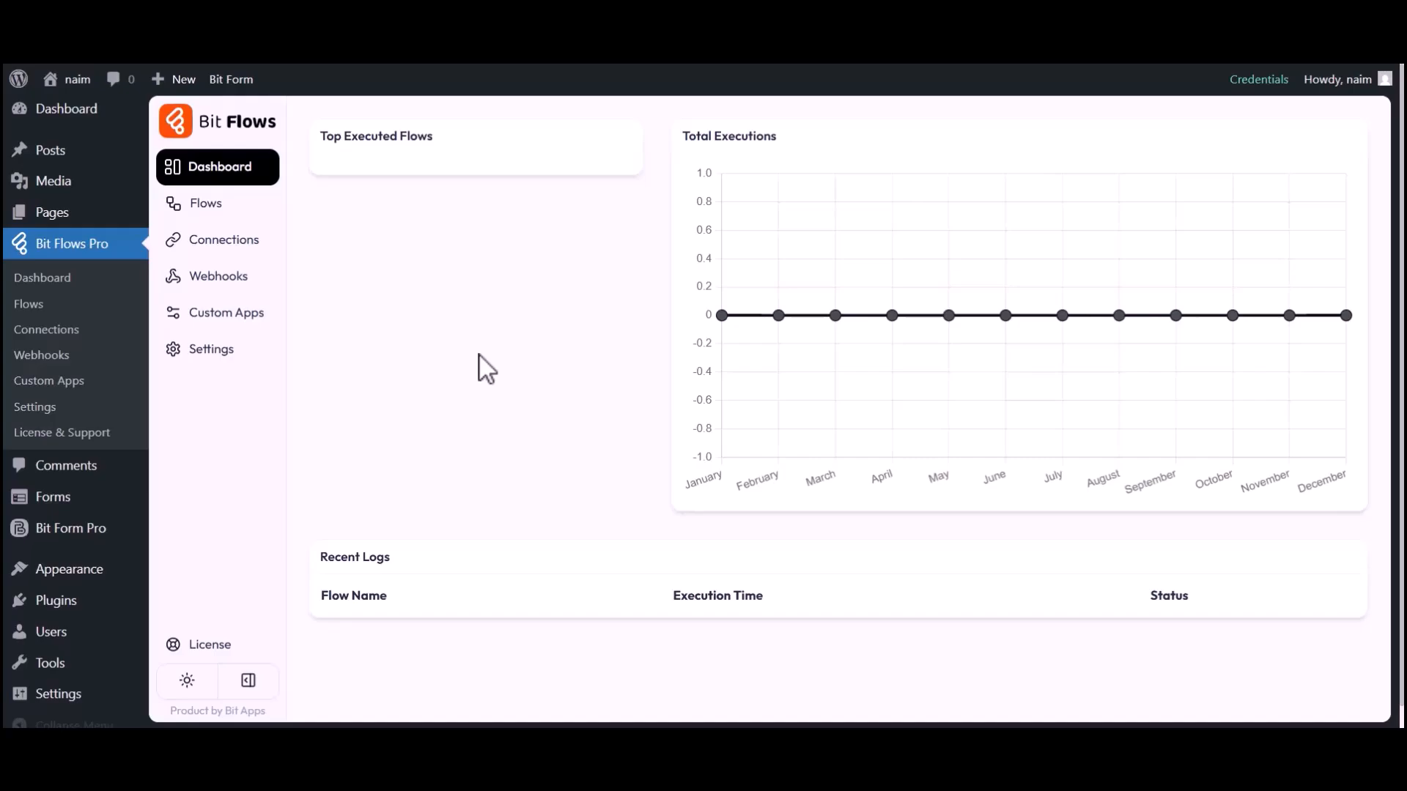
Create a blank flow titled "HappyForm to GetGist".
{"action": "left_click", "coordinate": [218, 210]}
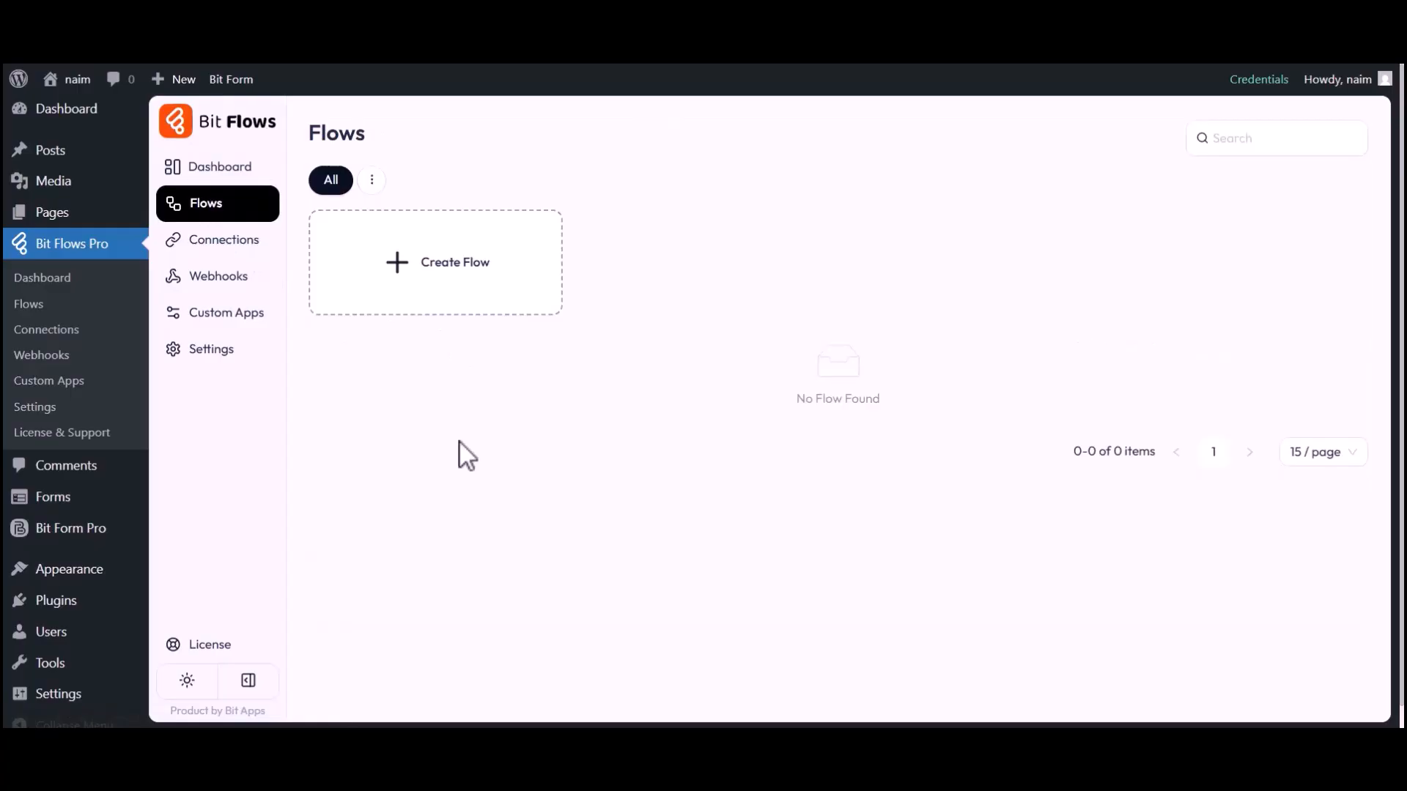
{"action": "left_click", "coordinate": [456, 268]}
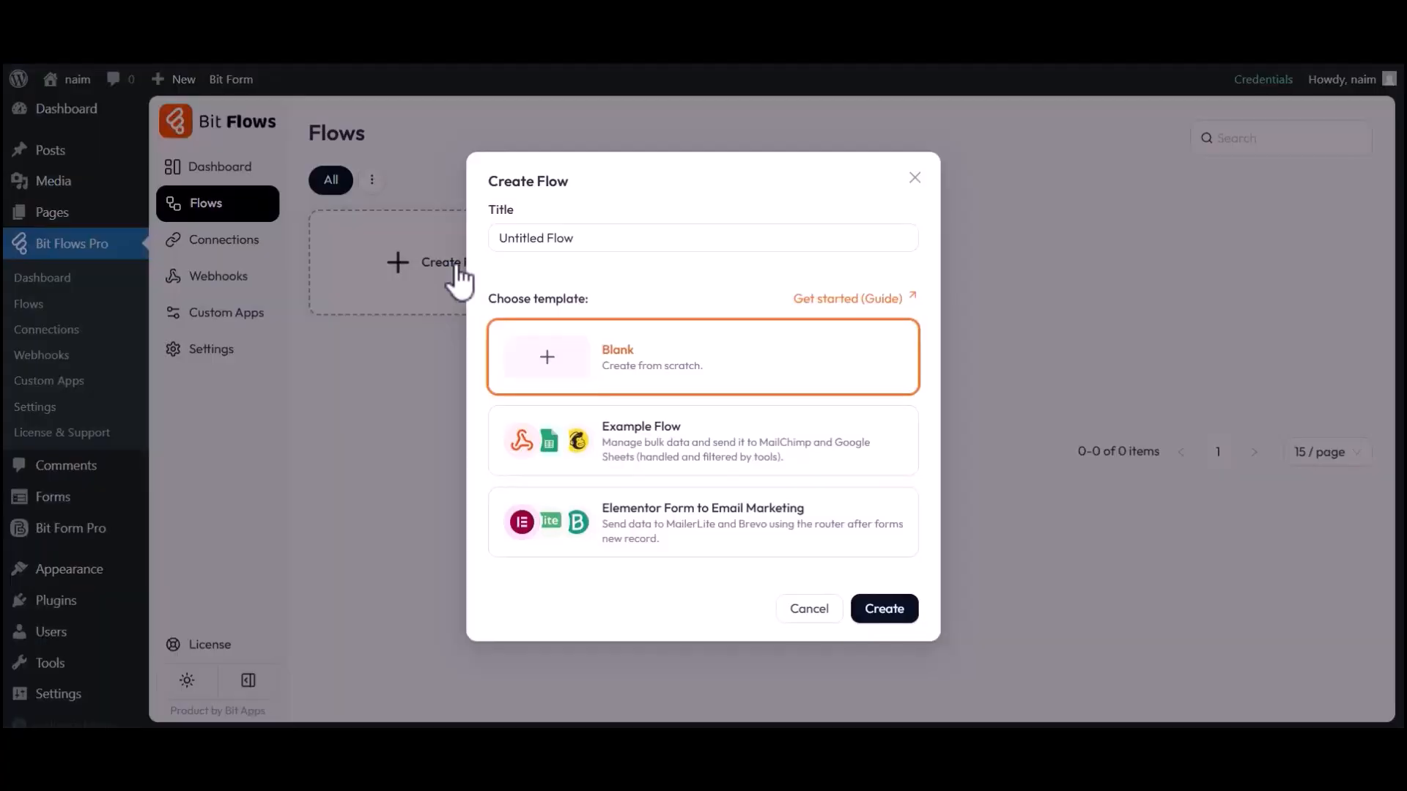
{"action": "triple_click", "coordinate": [565, 245]}
{"action": "type", "text": "HappyForm to GetGist"}
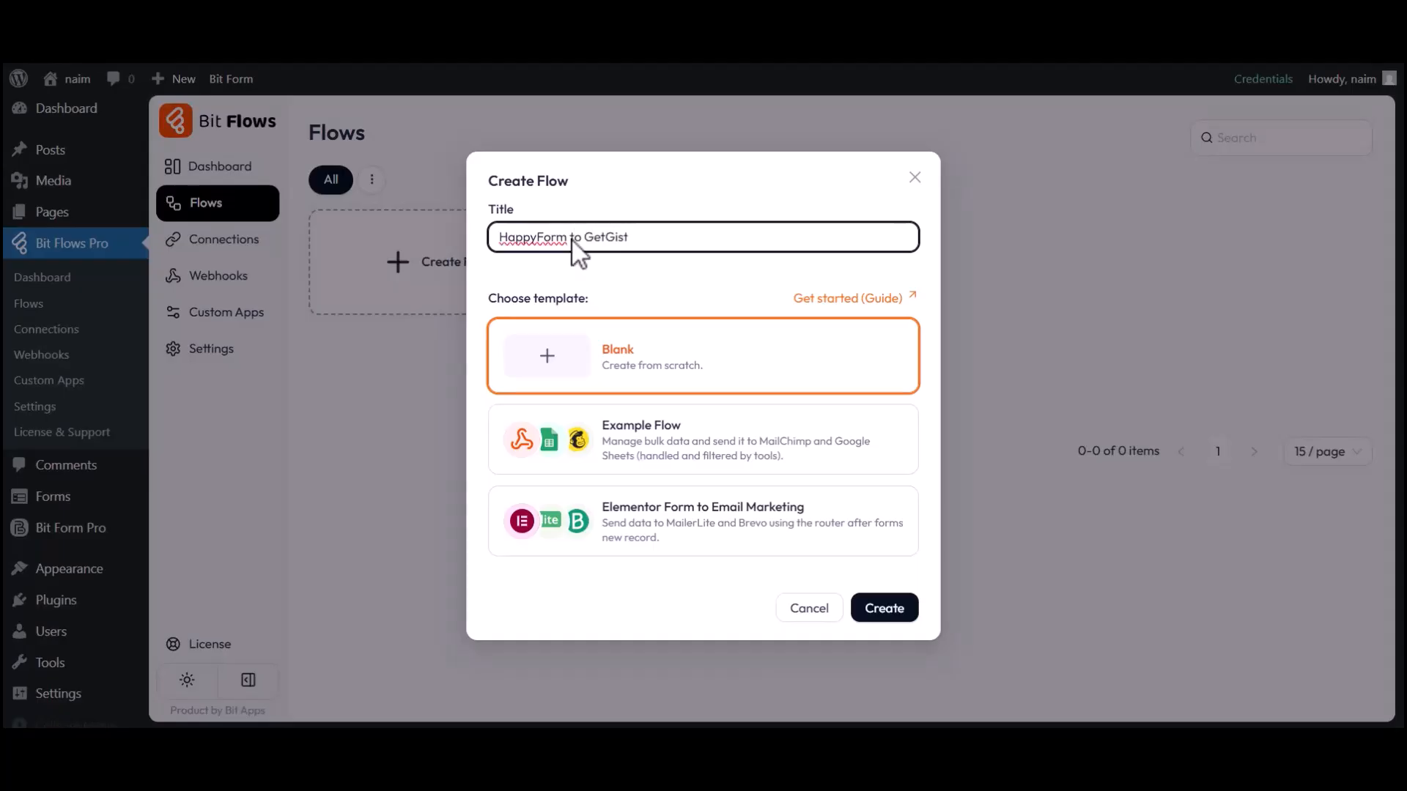
{"action": "left_click", "coordinate": [886, 611]}
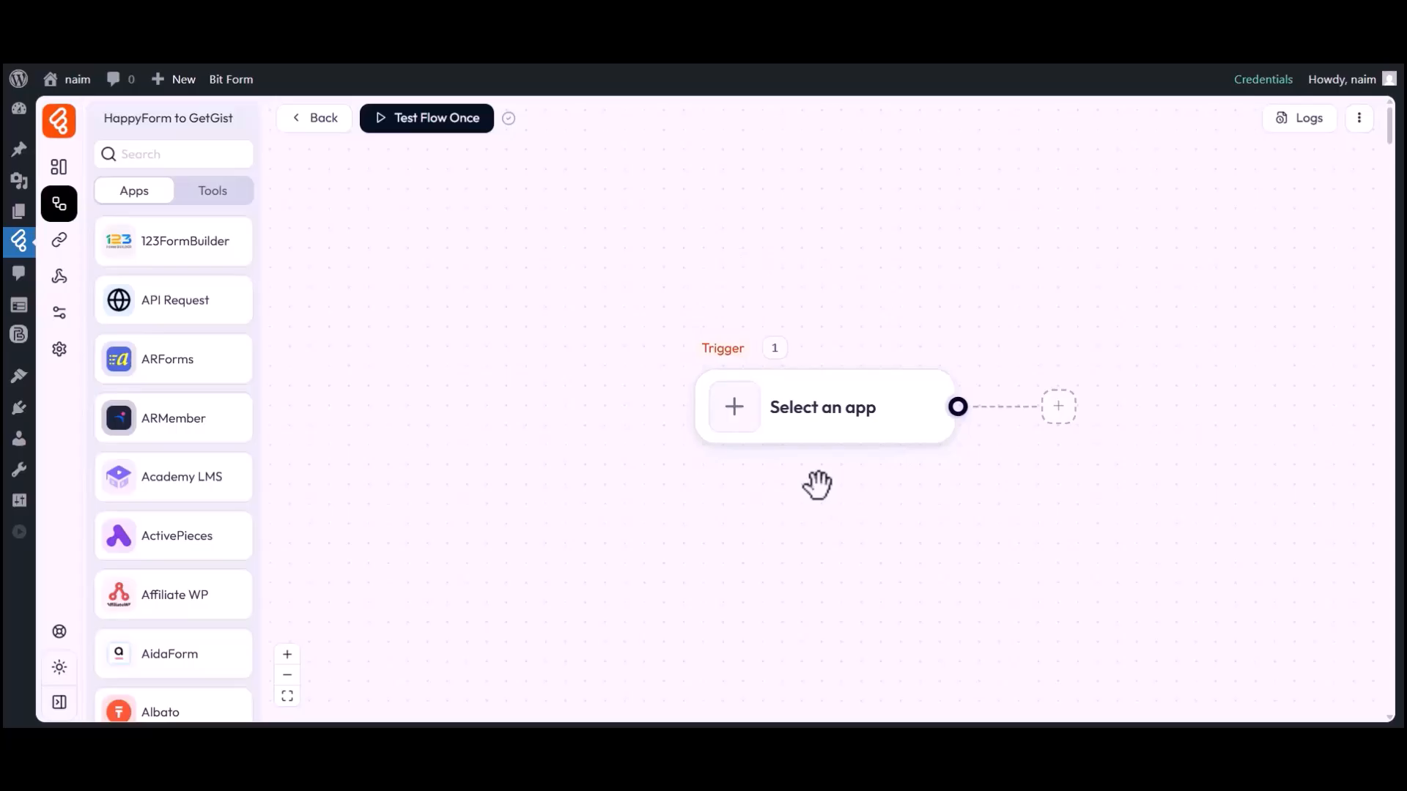
Set the flow's trigger to the happyForm app with the Form Submission event.
{"action": "left_click_drag", "start_coordinate": [817, 485], "coordinate": [681, 480]}
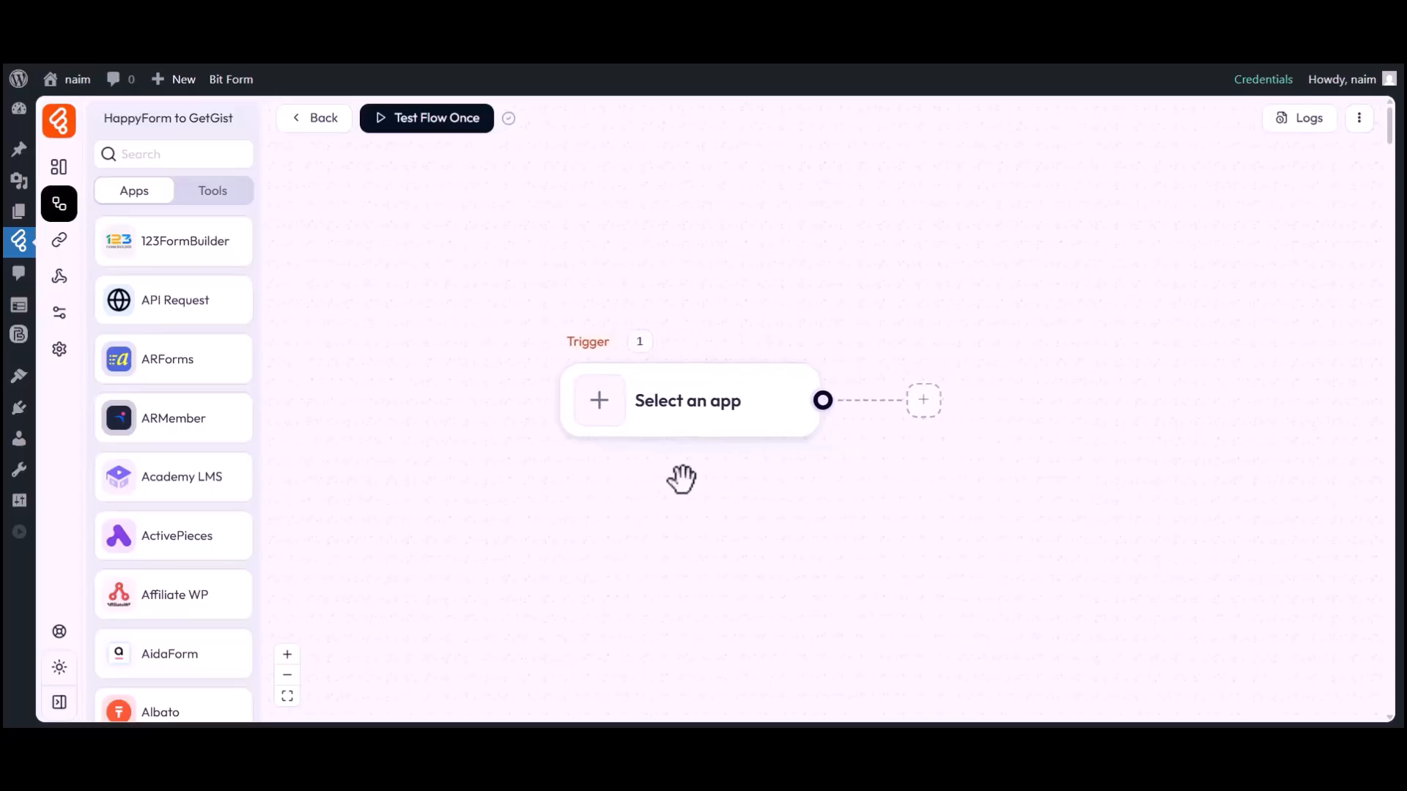
{"action": "left_click", "coordinate": [604, 417]}
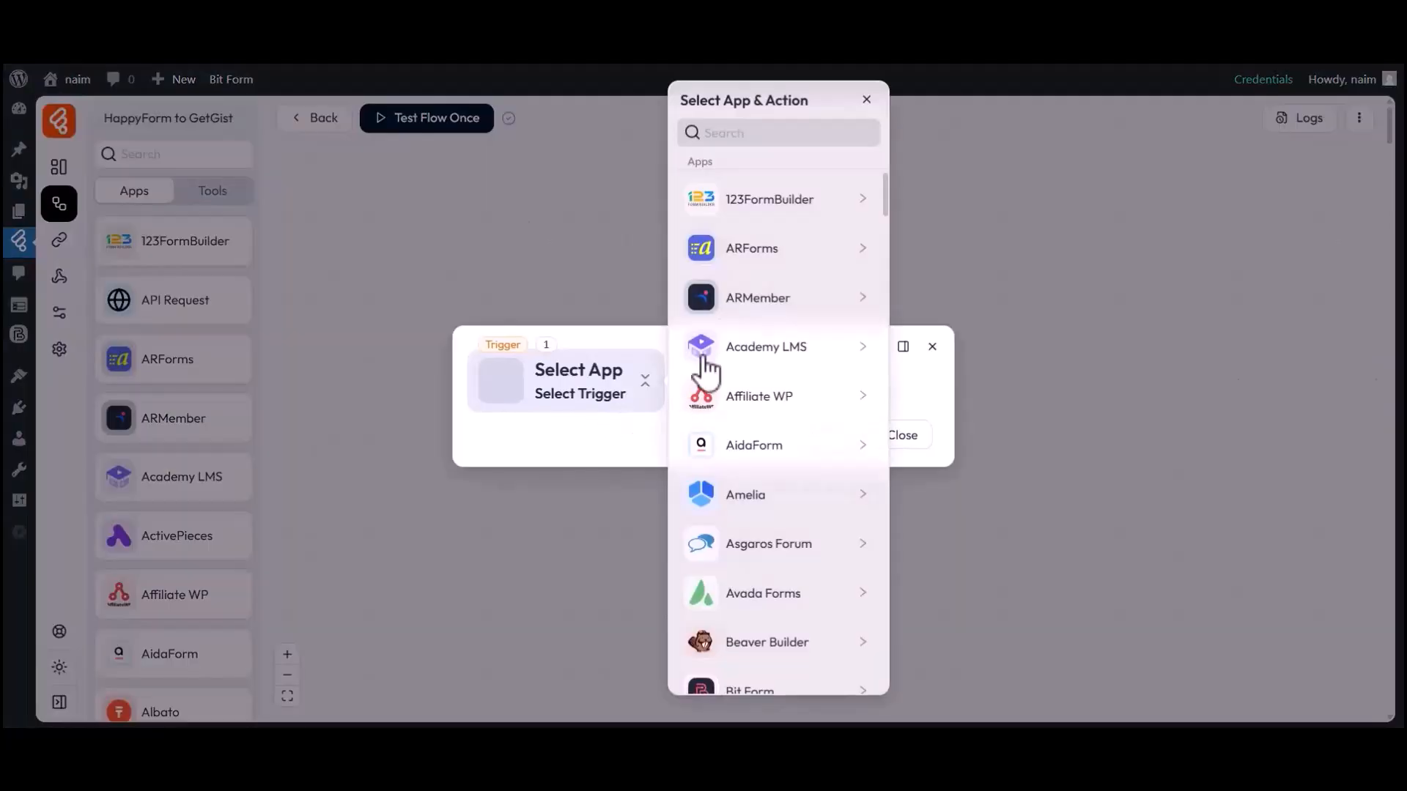
{"action": "left_click", "coordinate": [776, 135]}
{"action": "type", "text": "HappyForm"}
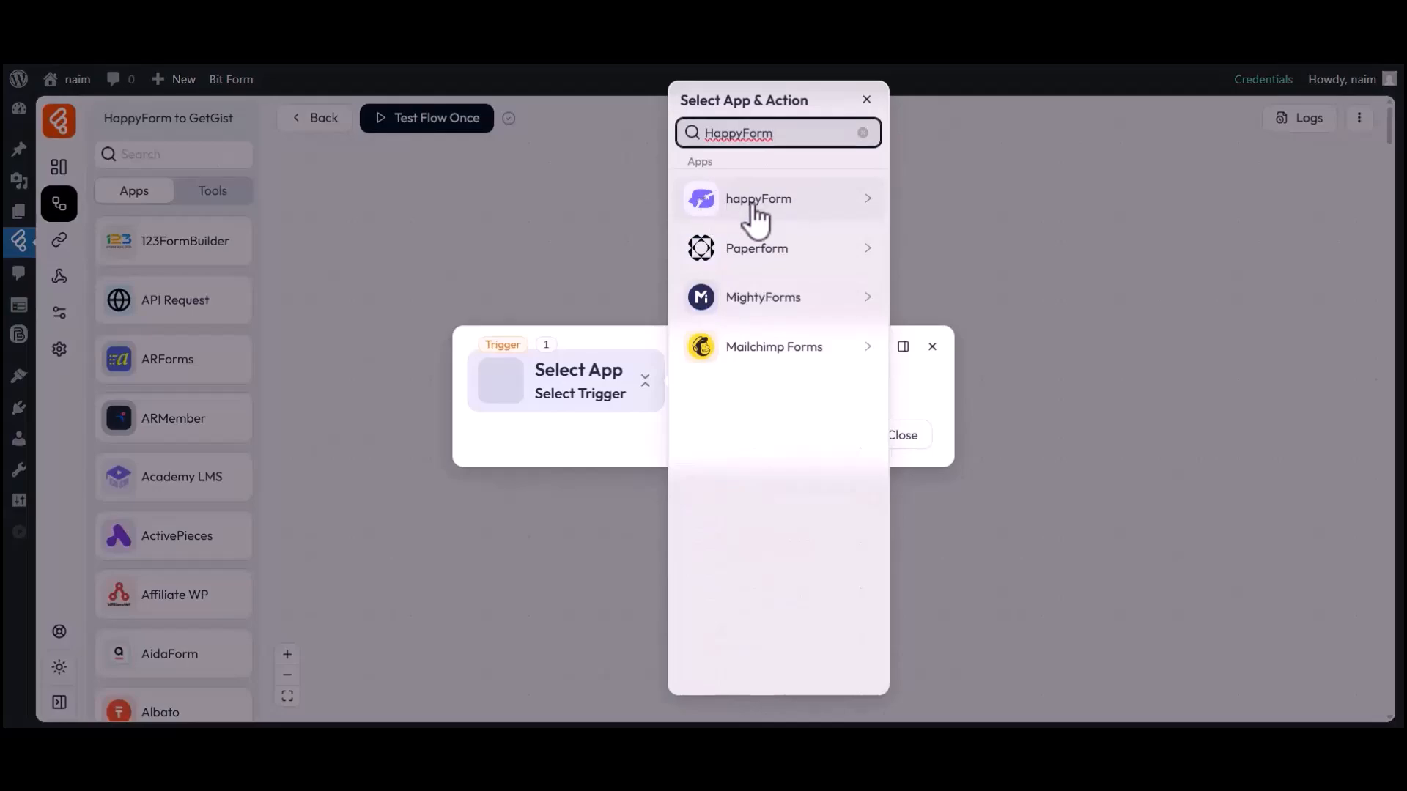
{"action": "left_click", "coordinate": [740, 204]}
{"action": "left_click", "coordinate": [894, 200]}
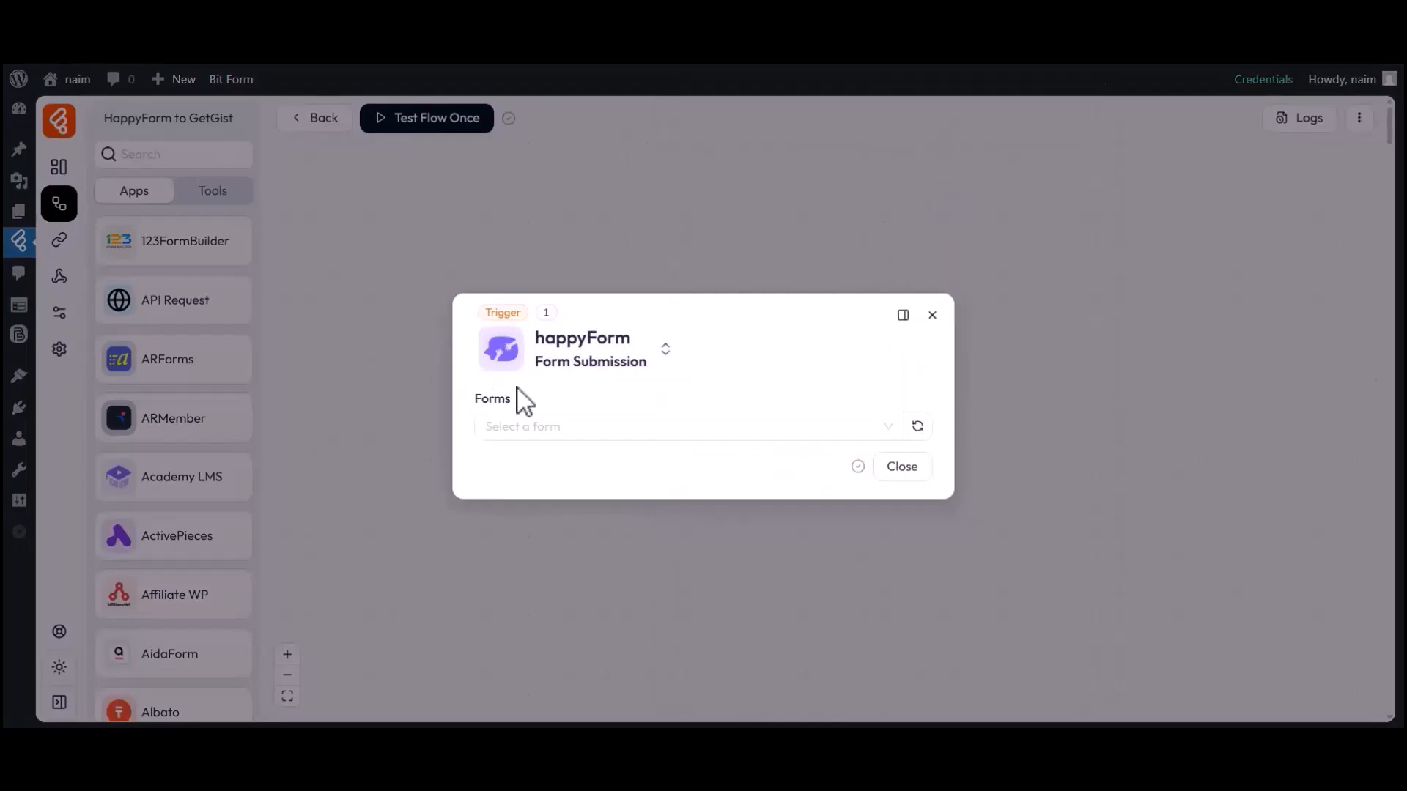
Choose Simple Contact Form as the trigger's form and start listening for a response.
{"action": "left_click", "coordinate": [512, 421]}
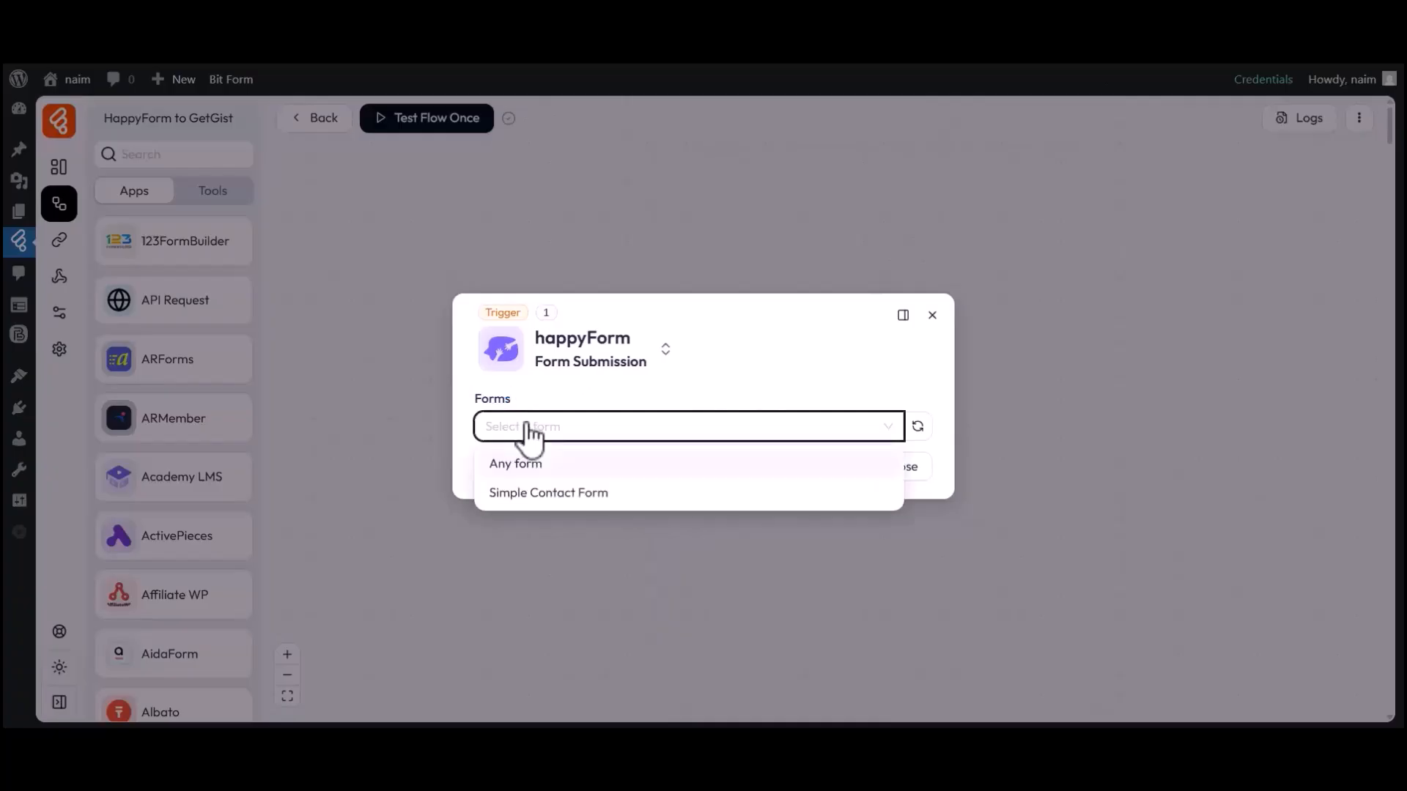
{"action": "left_click", "coordinate": [521, 492]}
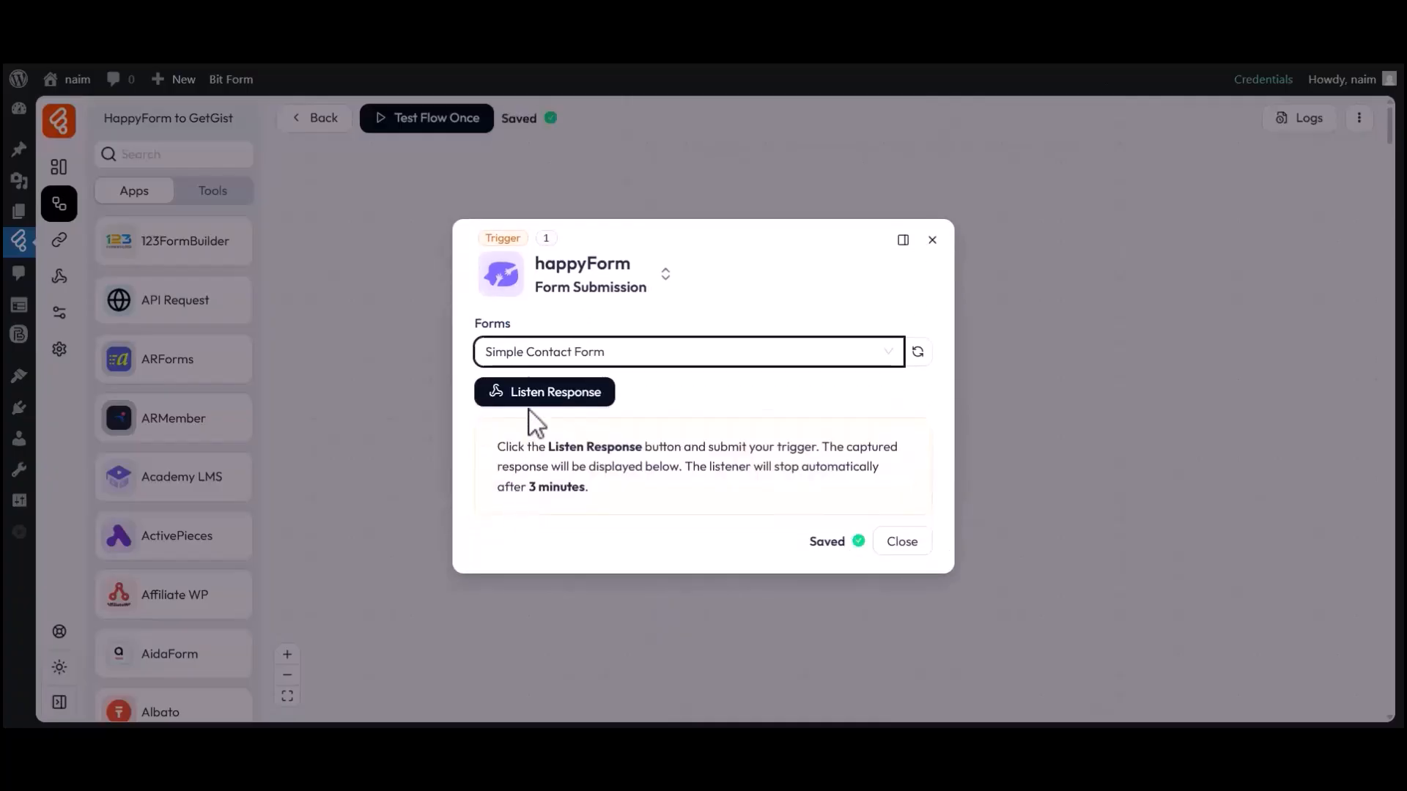
{"action": "left_click", "coordinate": [555, 393]}
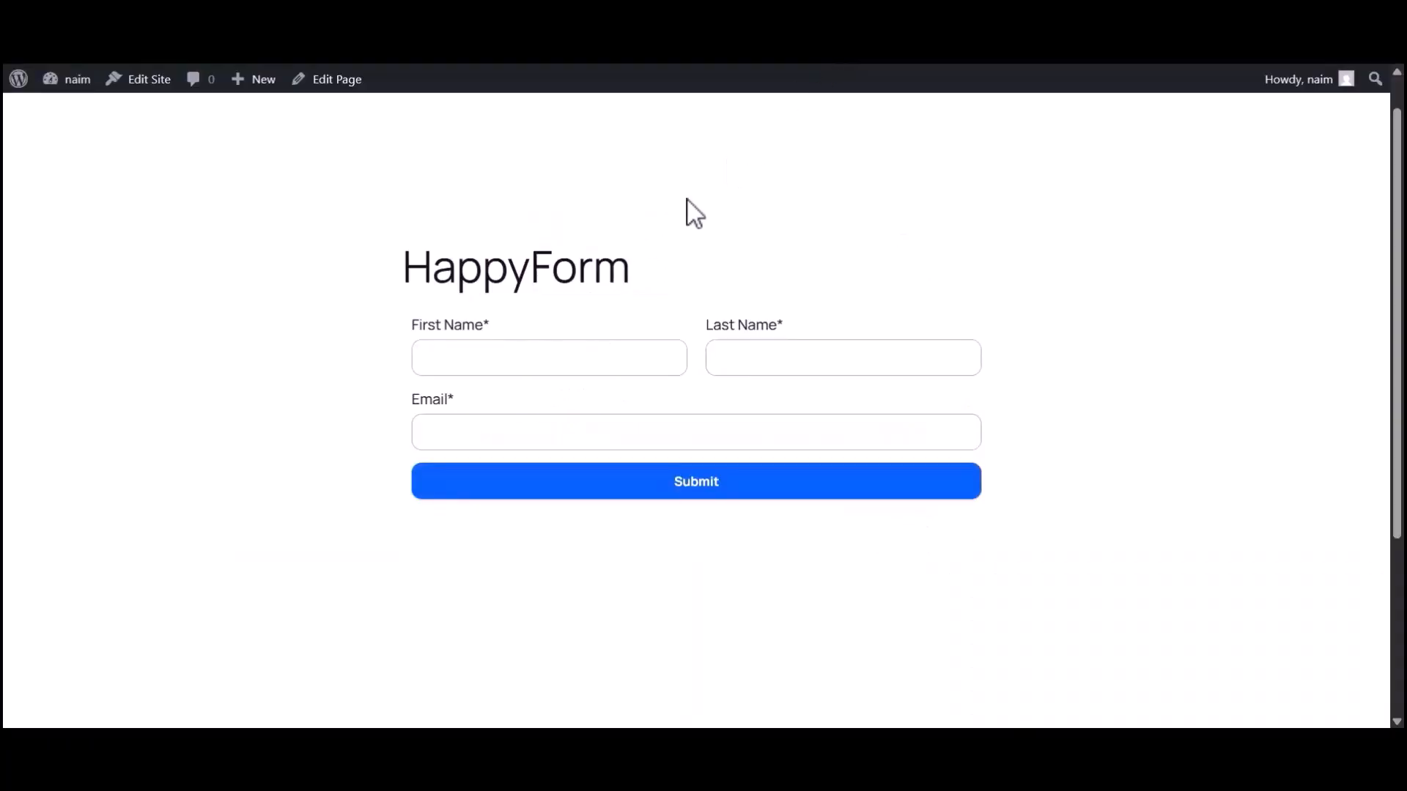
Submit a test entry in the contact form with "Bit", "Apps" and the support e-mail, and close the trigger's settings once the response is captured.
{"action": "left_click", "coordinate": [521, 370]}
{"action": "type", "text": "Bit"}
{"action": "left_click", "coordinate": [759, 370]}
{"action": "type", "text": "Apps"}
{"action": "left_click", "coordinate": [566, 432]}
{"action": "left_click", "coordinate": [688, 486]}
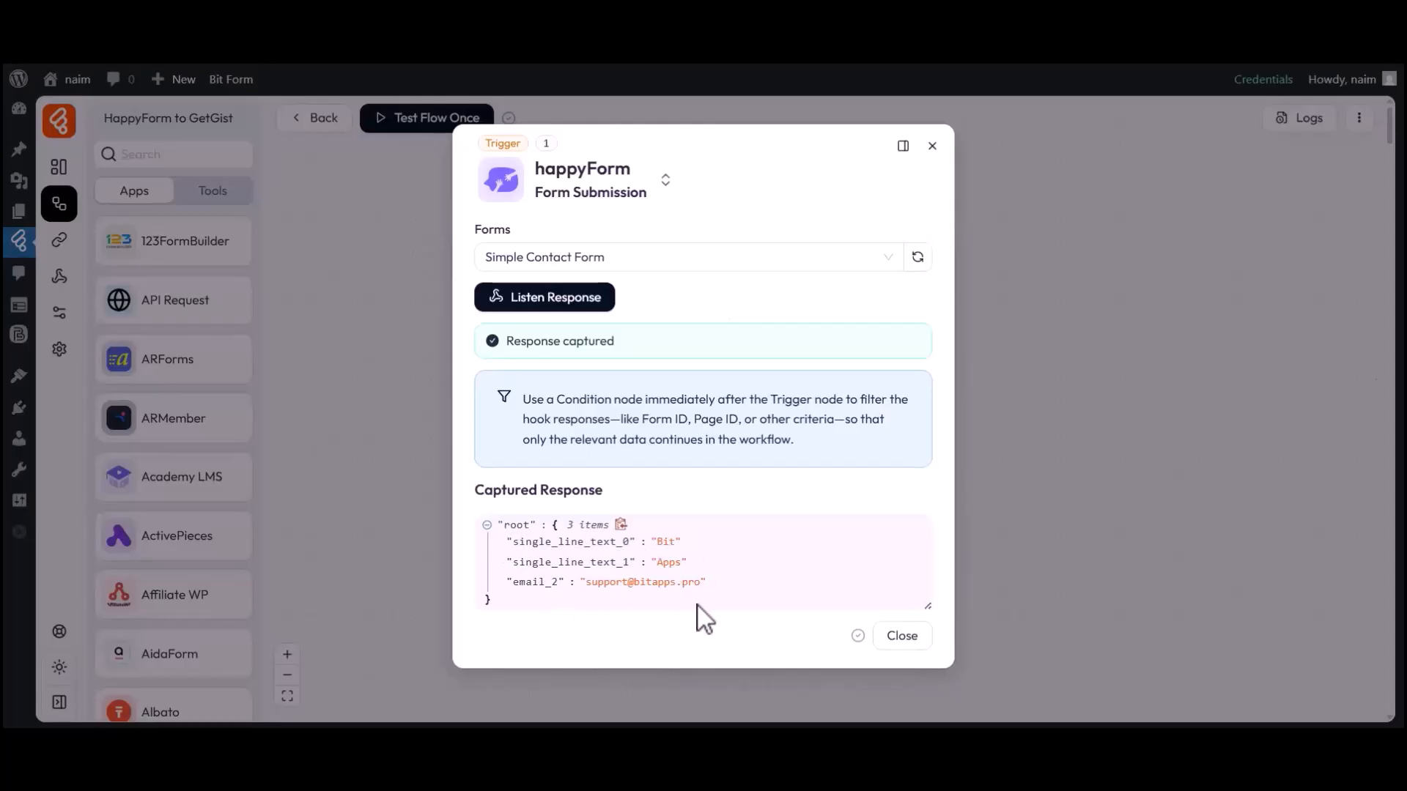
{"action": "left_click", "coordinate": [895, 636]}
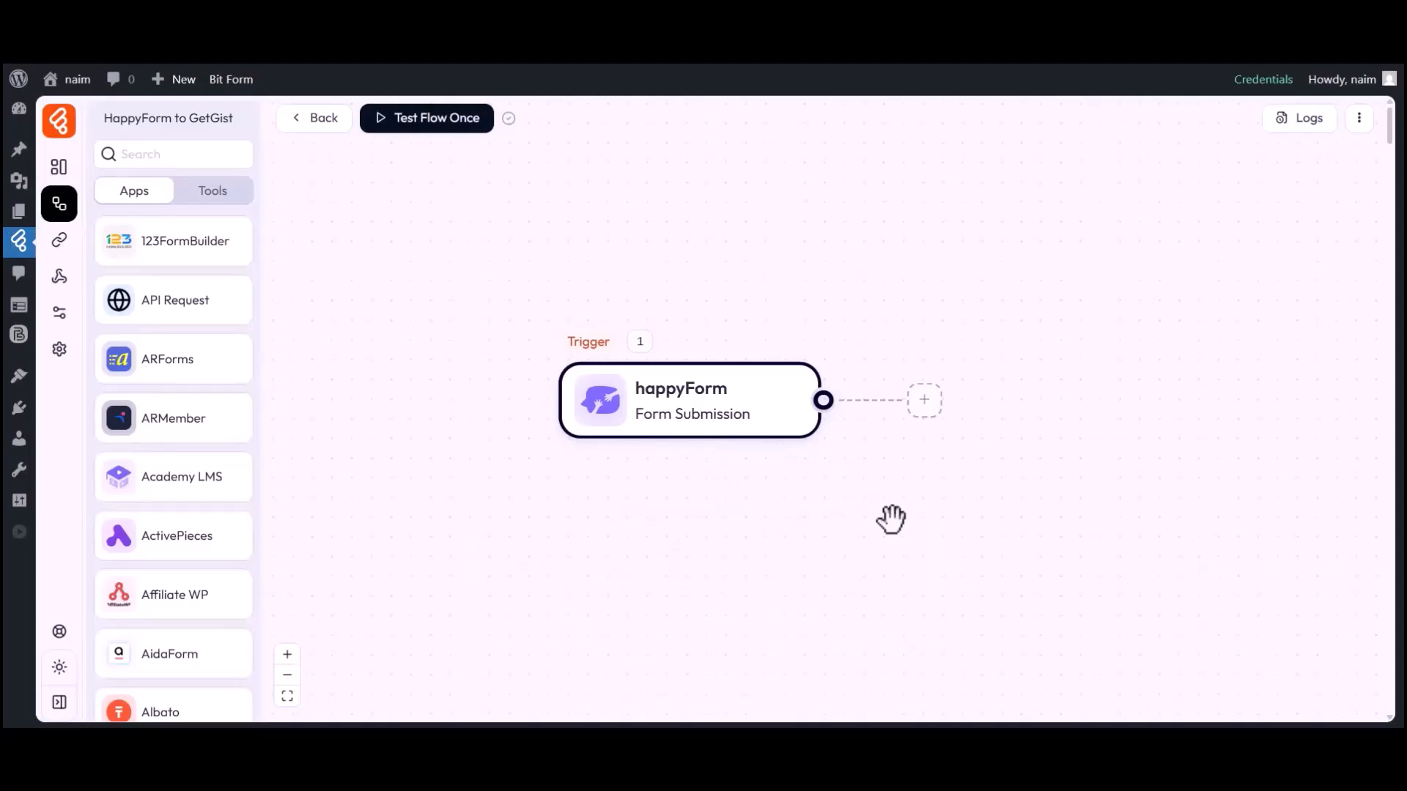
Add an action after the happyForm trigger and set it to GetGist's Create Contact.
{"action": "left_click", "coordinate": [926, 405]}
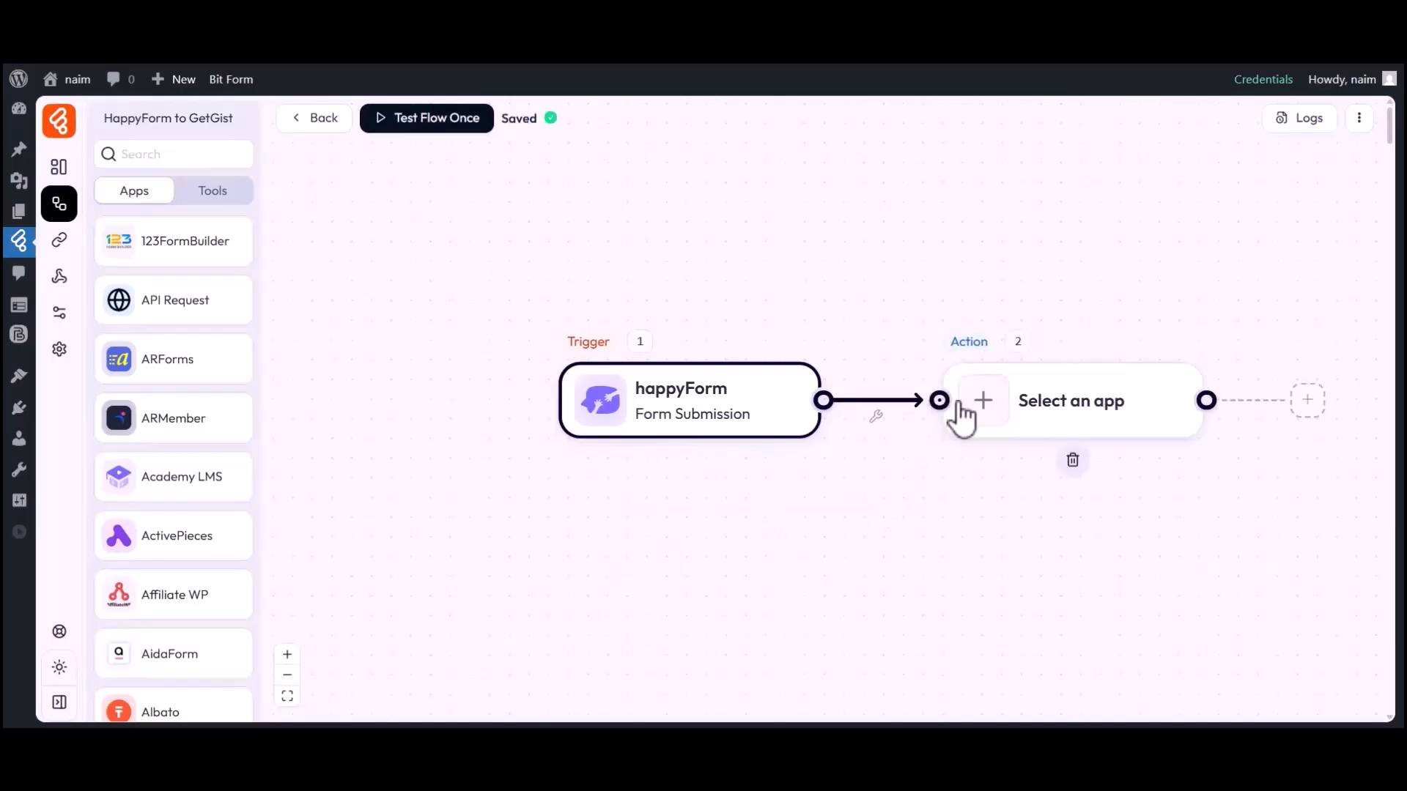
{"action": "left_click", "coordinate": [984, 410]}
{"action": "left_click", "coordinate": [717, 135]}
{"action": "type", "text": "GetGist"}
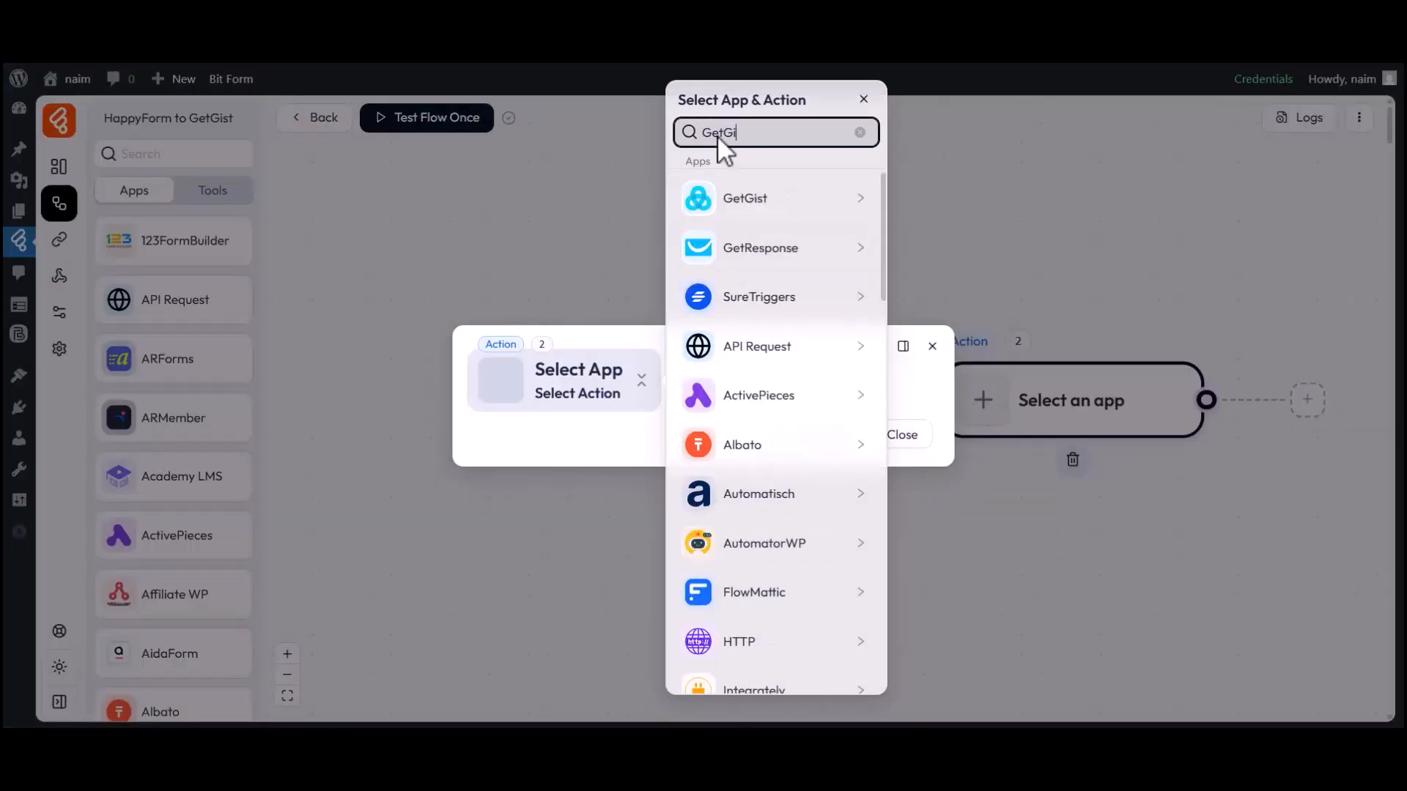
{"action": "left_click", "coordinate": [725, 201]}
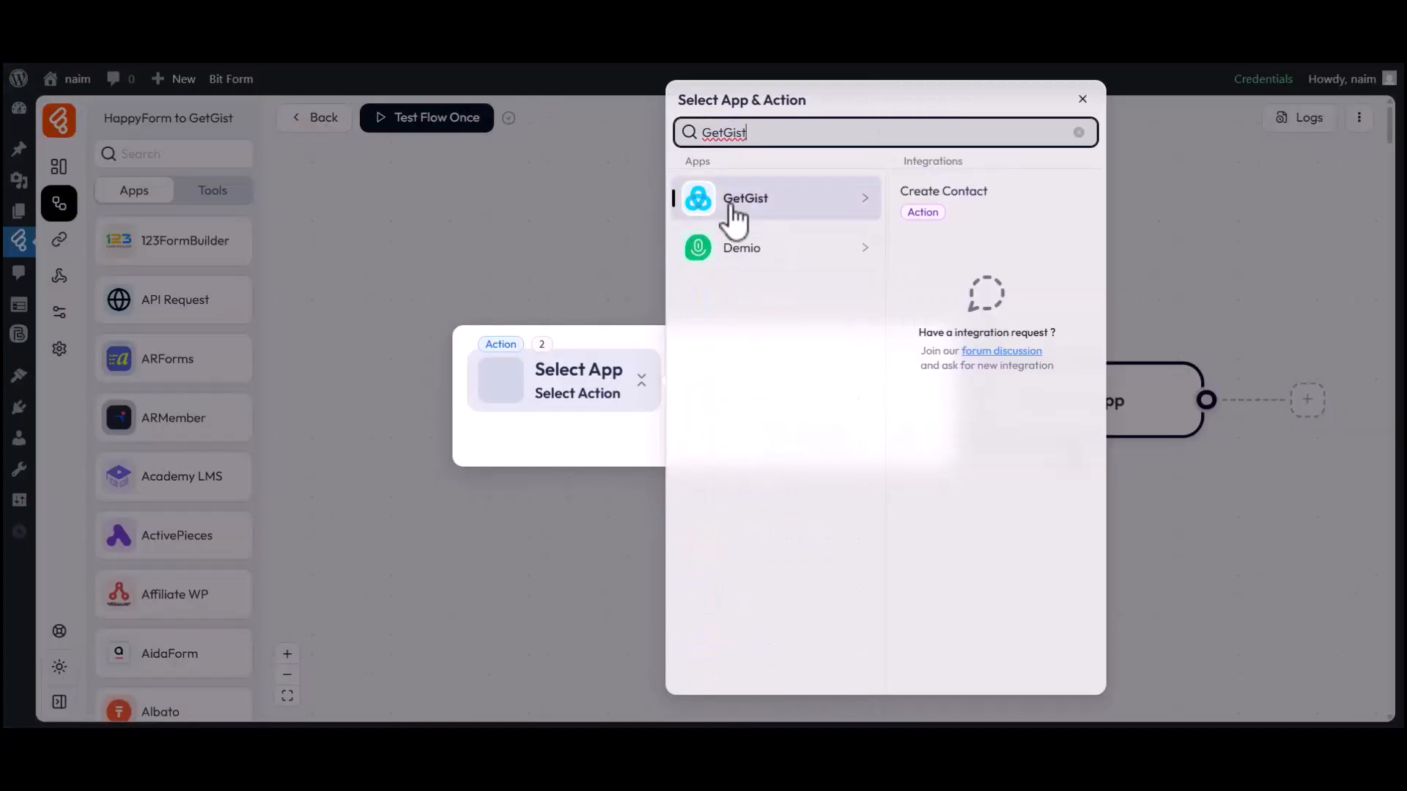
{"action": "left_click", "coordinate": [938, 192]}
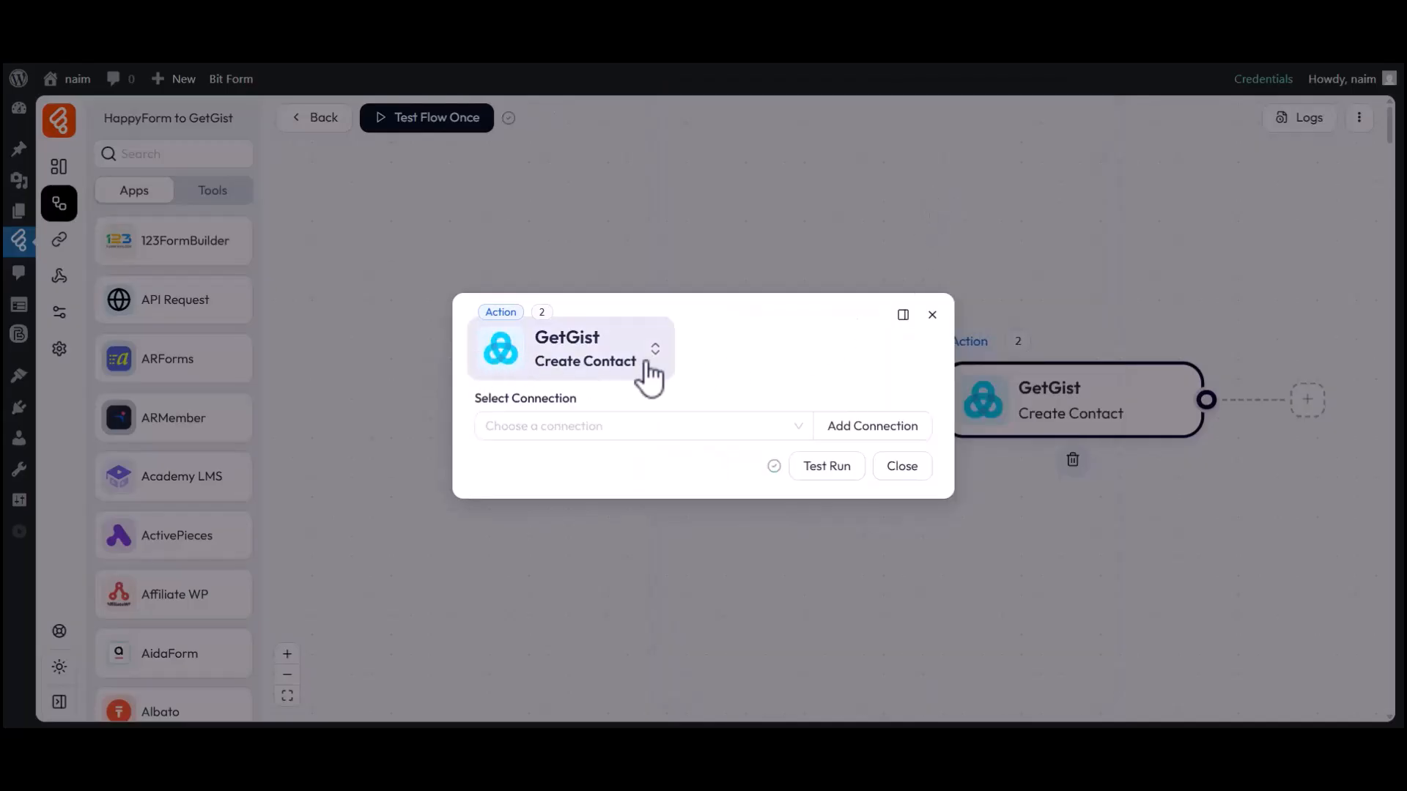
Start a new connection for the GetGist action and name it "GetGist connection 2".
{"action": "left_click", "coordinate": [568, 429]}
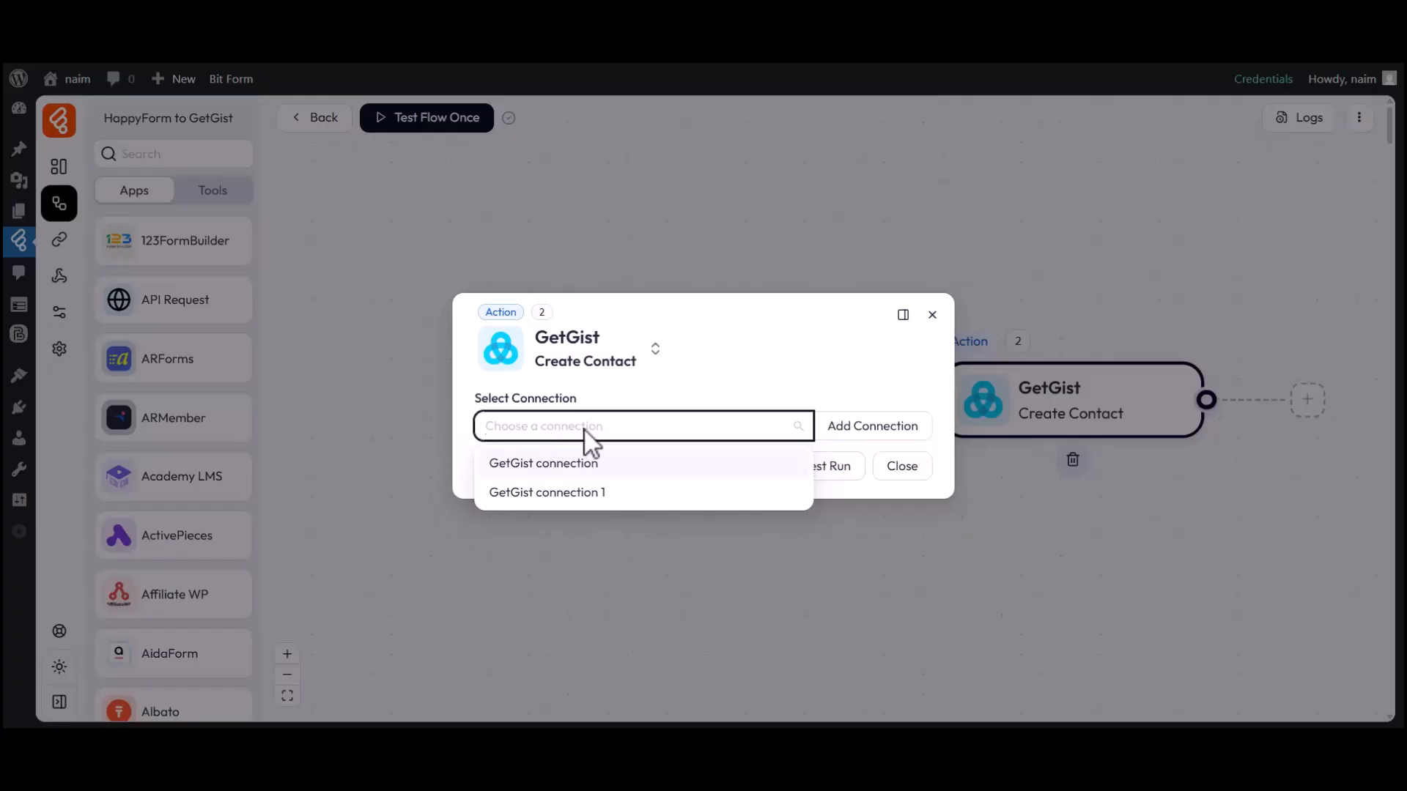
{"action": "left_click", "coordinate": [865, 427]}
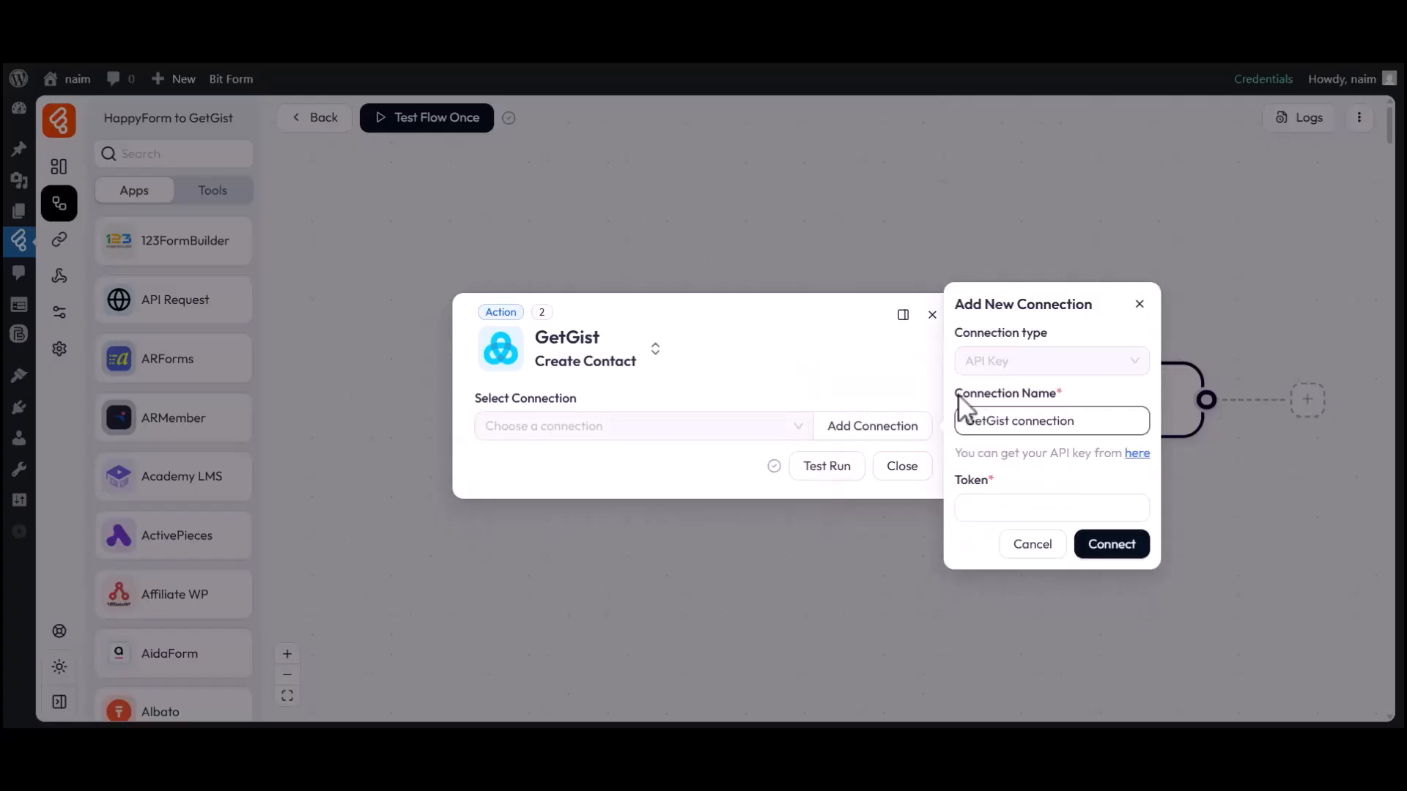
{"action": "left_click_drag", "start_coordinate": [967, 429], "coordinate": [1077, 430]}
{"action": "left_click", "coordinate": [1077, 430]}
{"action": "type", "text": "2"}
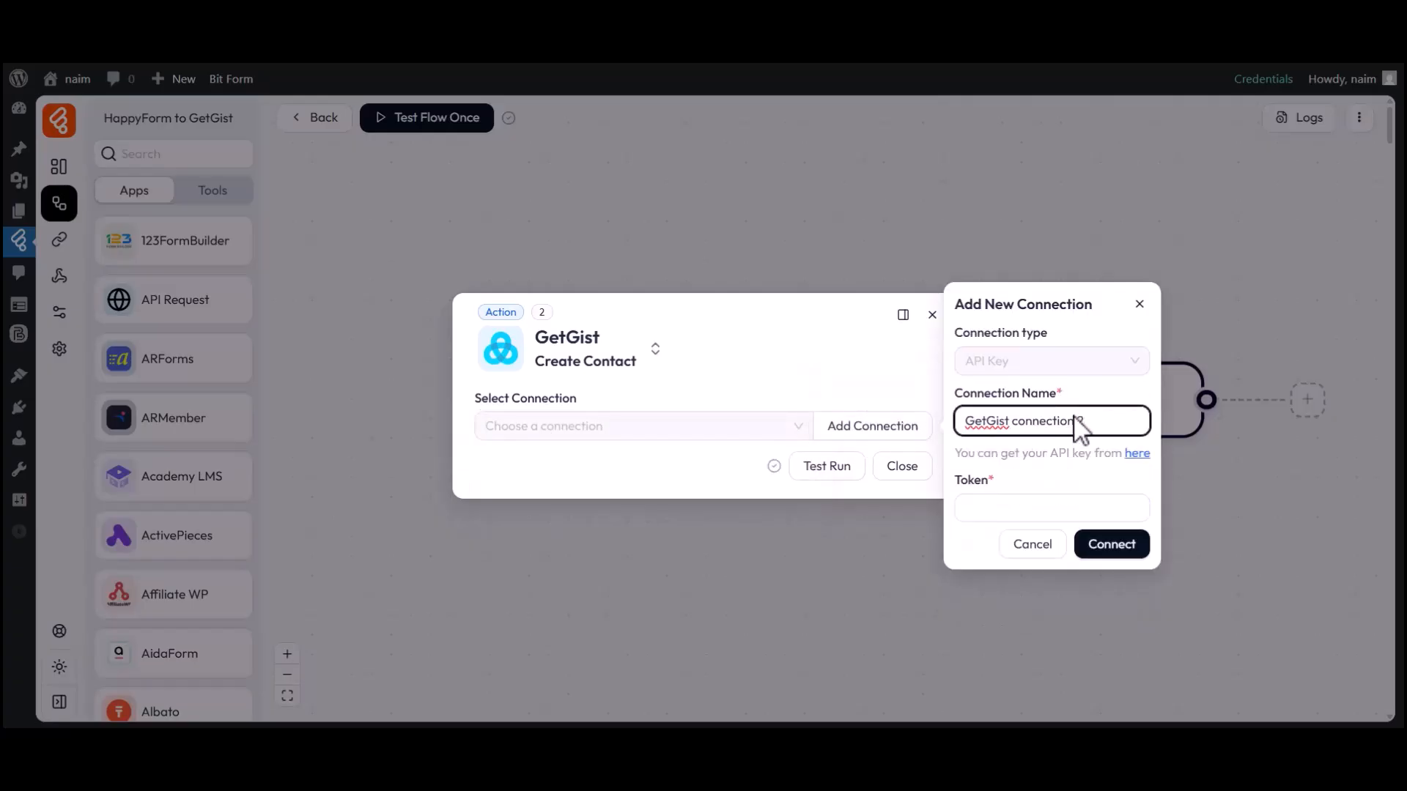
{"action": "left_click", "coordinate": [1026, 508]}
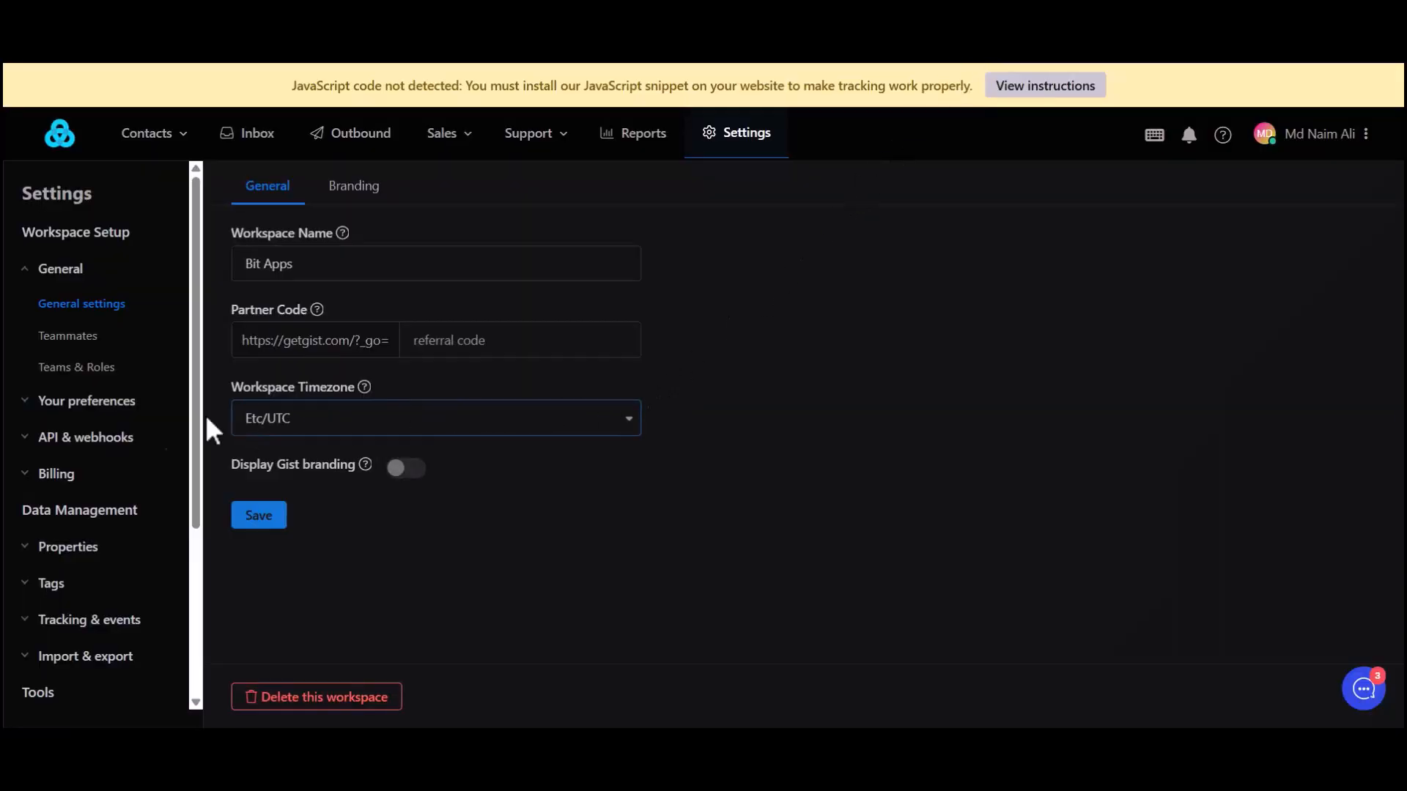
{"action": "left_click", "coordinate": [73, 438]}
{"action": "left_click", "coordinate": [68, 472]}
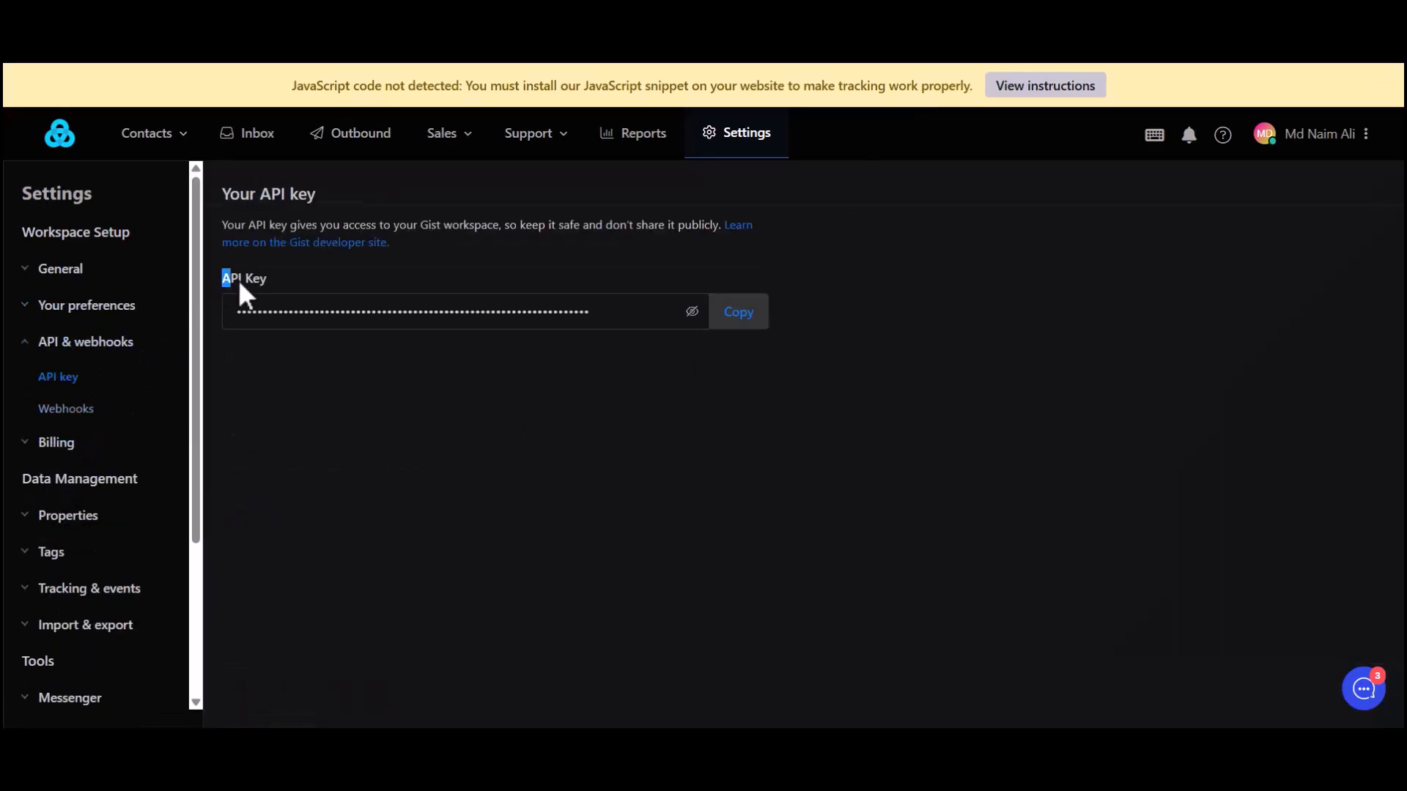
{"action": "left_click", "coordinate": [654, 317]}
{"action": "left_click", "coordinate": [733, 316]}
Return to Bit Flows, paste the API key as the new connection's token and connect the account.
{"action": "left_click", "coordinate": [617, 66]}
{"action": "left_click_drag", "start_coordinate": [959, 478], "coordinate": [989, 480]}
{"action": "left_click", "coordinate": [982, 512]}
{"action": "key", "text": "ctrl+v"}
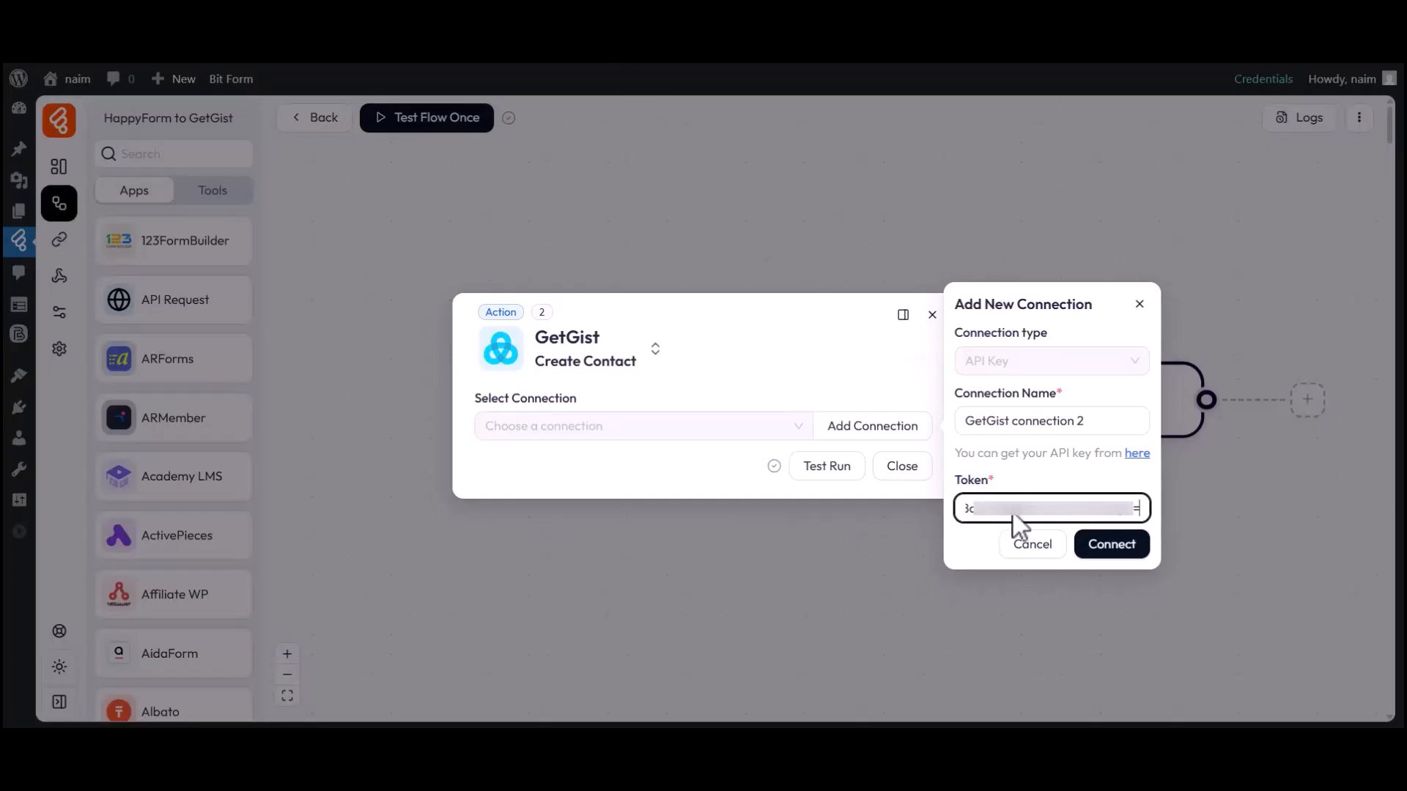
{"action": "left_click", "coordinate": [1110, 546]}
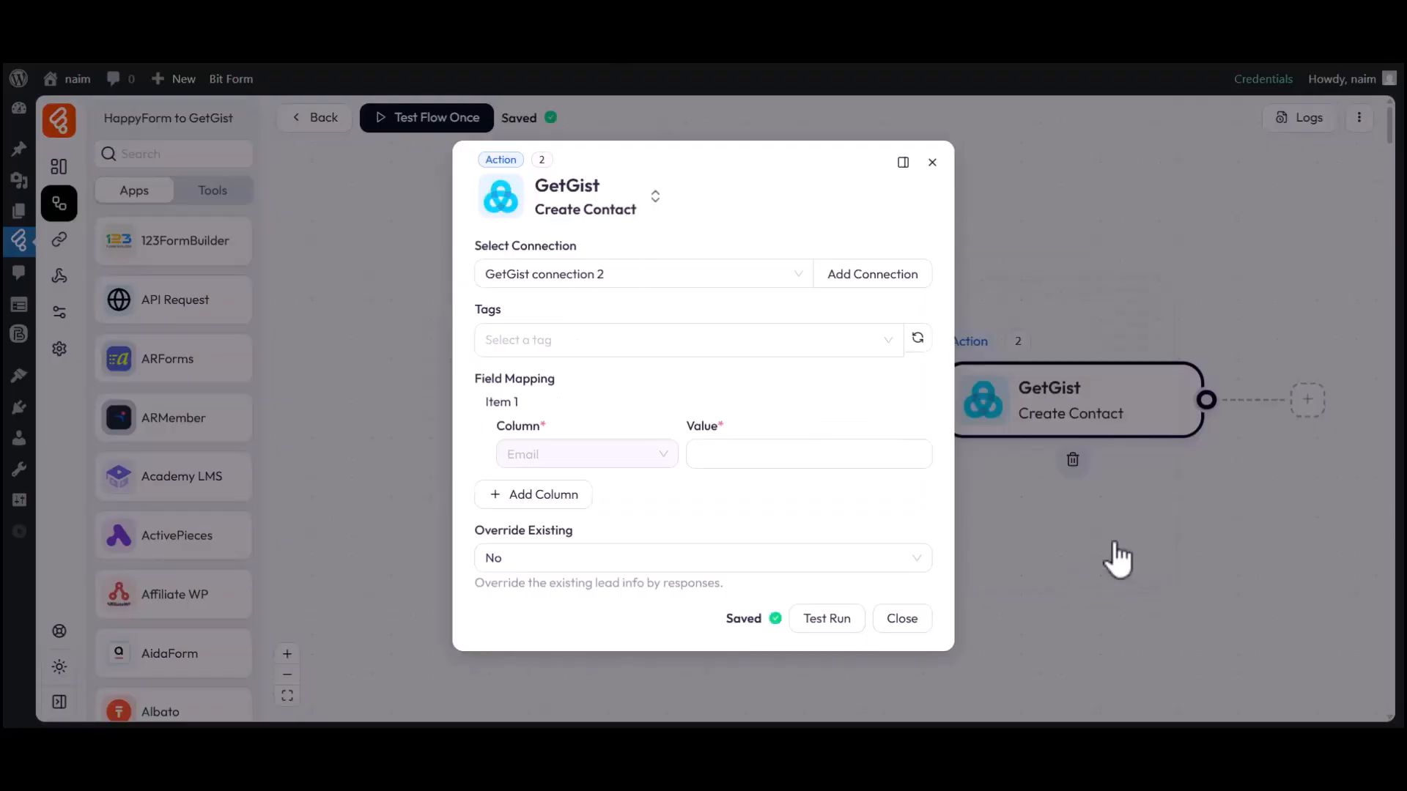
{"action": "left_click", "coordinate": [489, 284]}
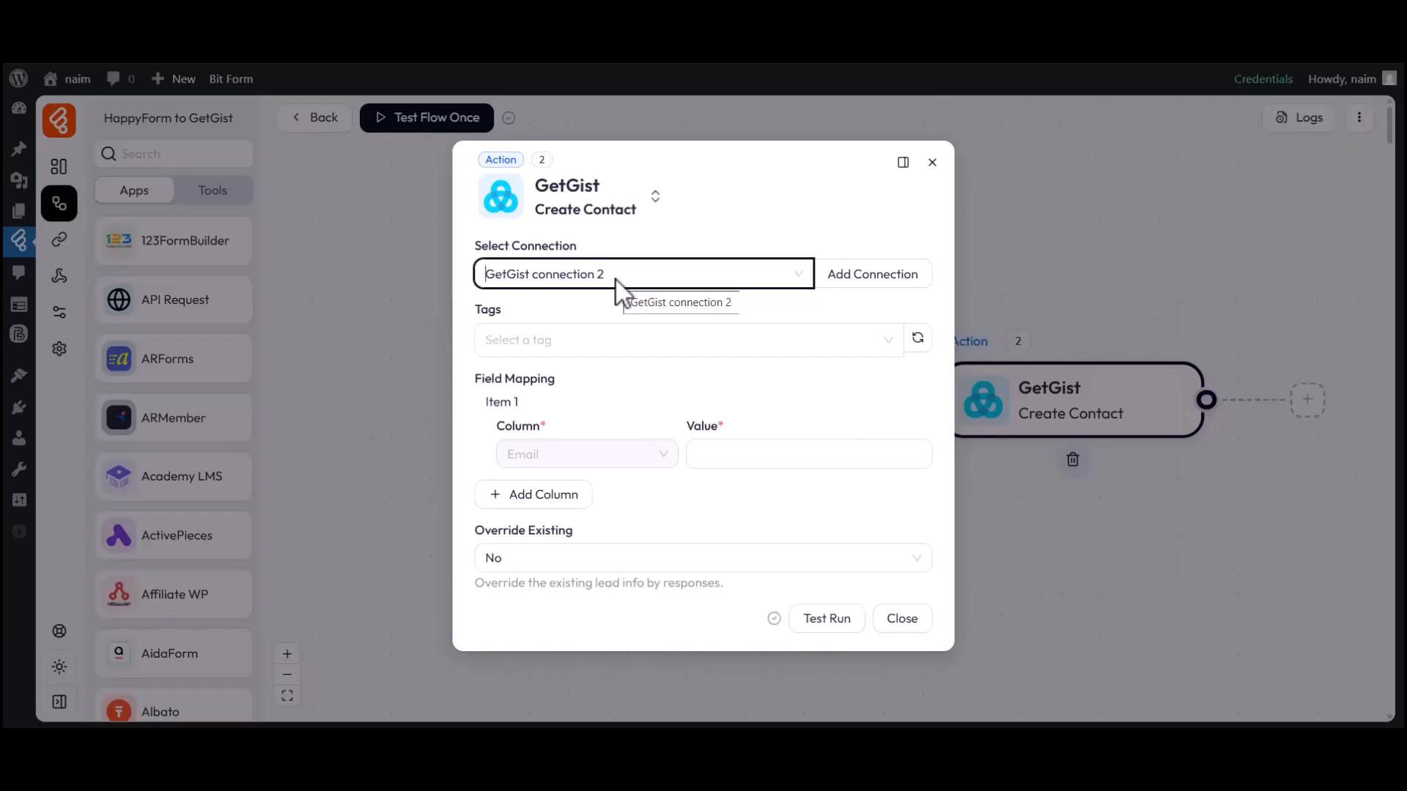
{"action": "double_click", "coordinate": [501, 311]}
{"action": "left_click", "coordinate": [503, 310]}
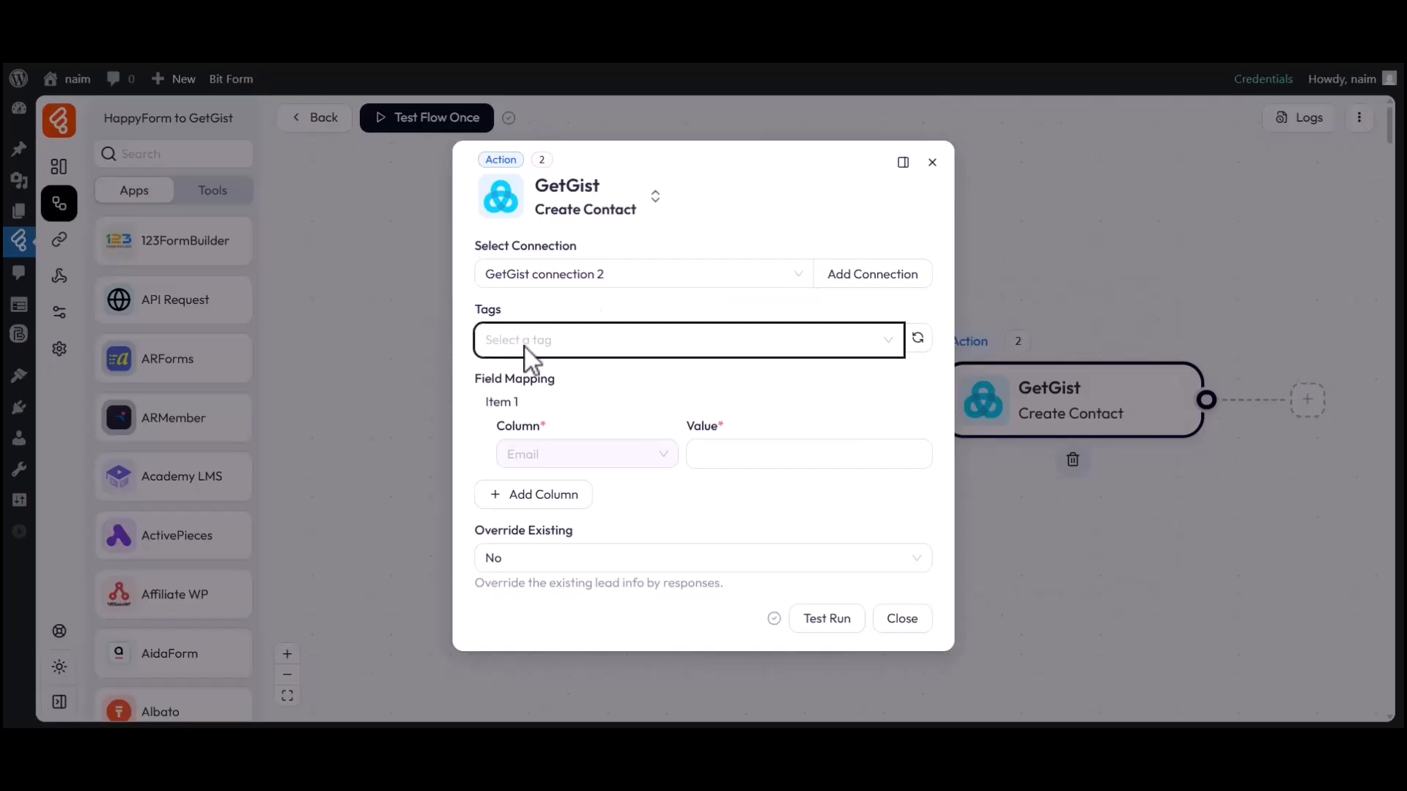
{"action": "left_click_drag", "start_coordinate": [486, 370], "coordinate": [561, 385]}
{"action": "left_click", "coordinate": [561, 385]}
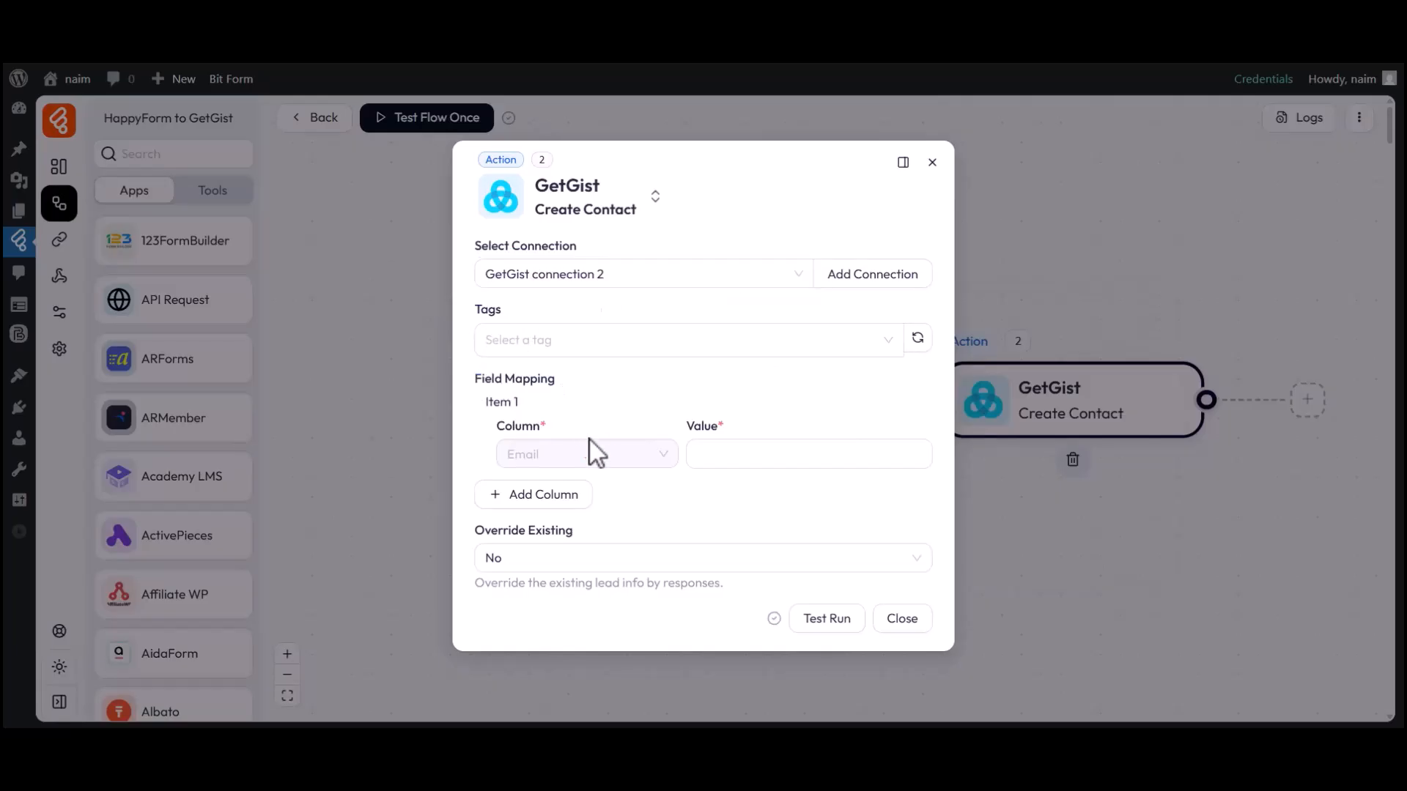
Map the GetGist Email column to the trigger's email_2 field.
{"action": "left_click", "coordinate": [770, 461]}
{"action": "left_click", "coordinate": [1025, 524]}
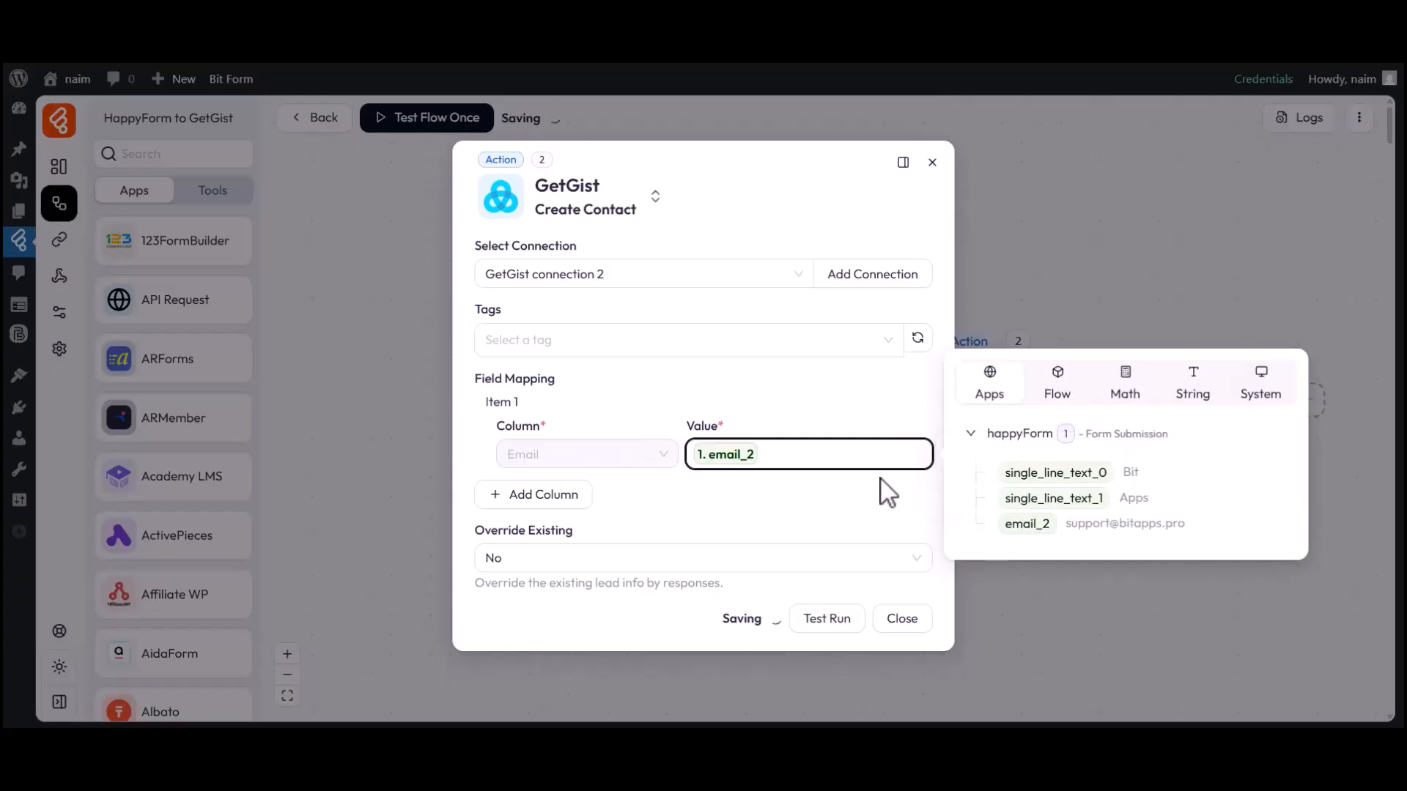
{"action": "left_click", "coordinate": [908, 489]}
Add a second mapping that links the Name column to the trigger's single_line_text_0 field.
{"action": "left_click", "coordinate": [533, 495]}
{"action": "left_click", "coordinate": [537, 500]}
{"action": "left_click", "coordinate": [535, 288]}
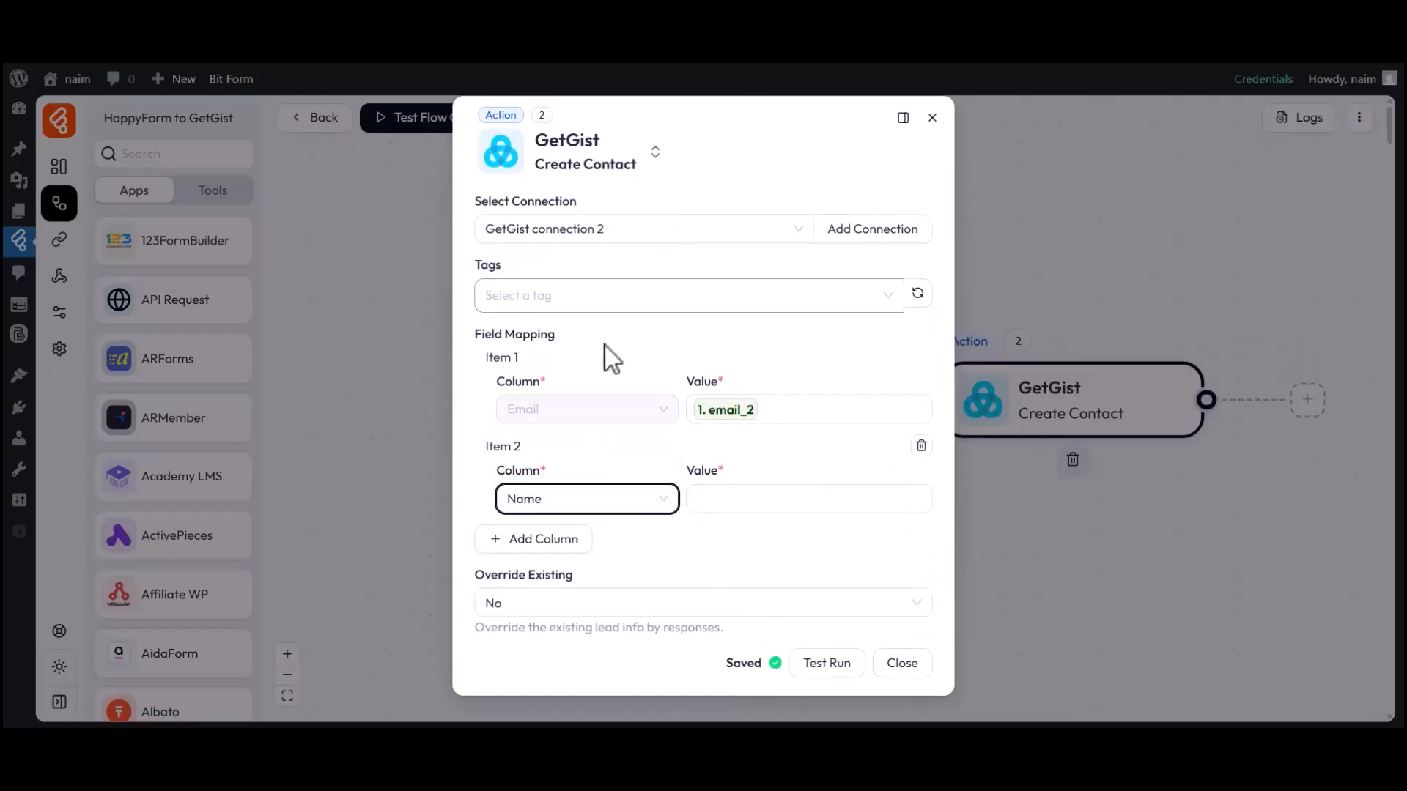
{"action": "left_click", "coordinate": [761, 500]}
{"action": "left_click", "coordinate": [1015, 520]}
{"action": "left_click", "coordinate": [620, 542]}
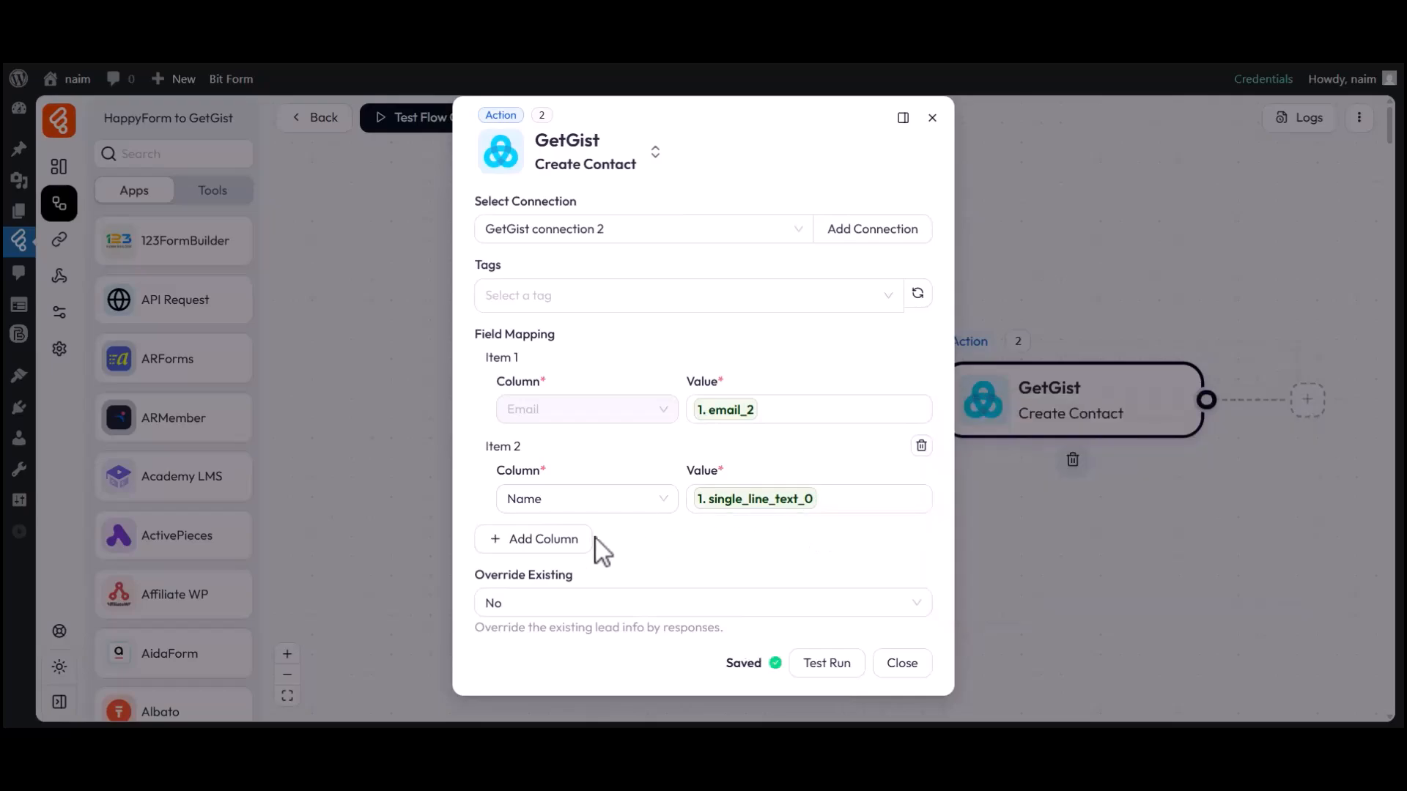
Add a third mapping that links the Last Name column to the trigger's single_line_text_1 field.
{"action": "left_click", "coordinate": [549, 540]}
{"action": "left_click", "coordinate": [551, 555]}
{"action": "scroll", "coordinate": [565, 483], "scroll_direction": "down", "scroll_amount": 2}
{"action": "left_click", "coordinate": [562, 459]}
{"action": "left_click", "coordinate": [754, 557]}
{"action": "left_click", "coordinate": [1019, 594]}
{"action": "left_click", "coordinate": [764, 597]}
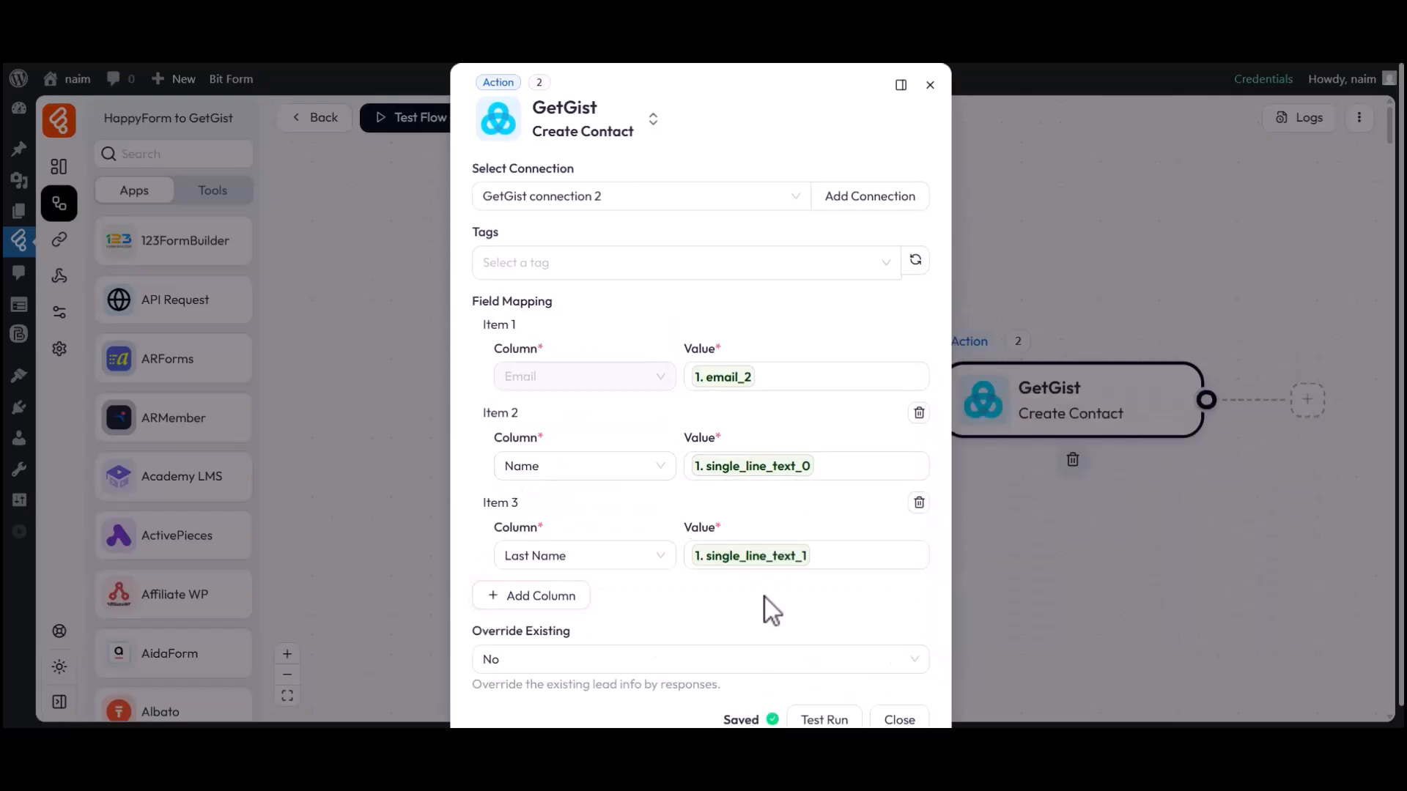
Set Override Existing to No for the GetGist action and close its settings.
{"action": "left_click_drag", "start_coordinate": [473, 633], "coordinate": [574, 639]}
{"action": "left_click", "coordinate": [553, 661]}
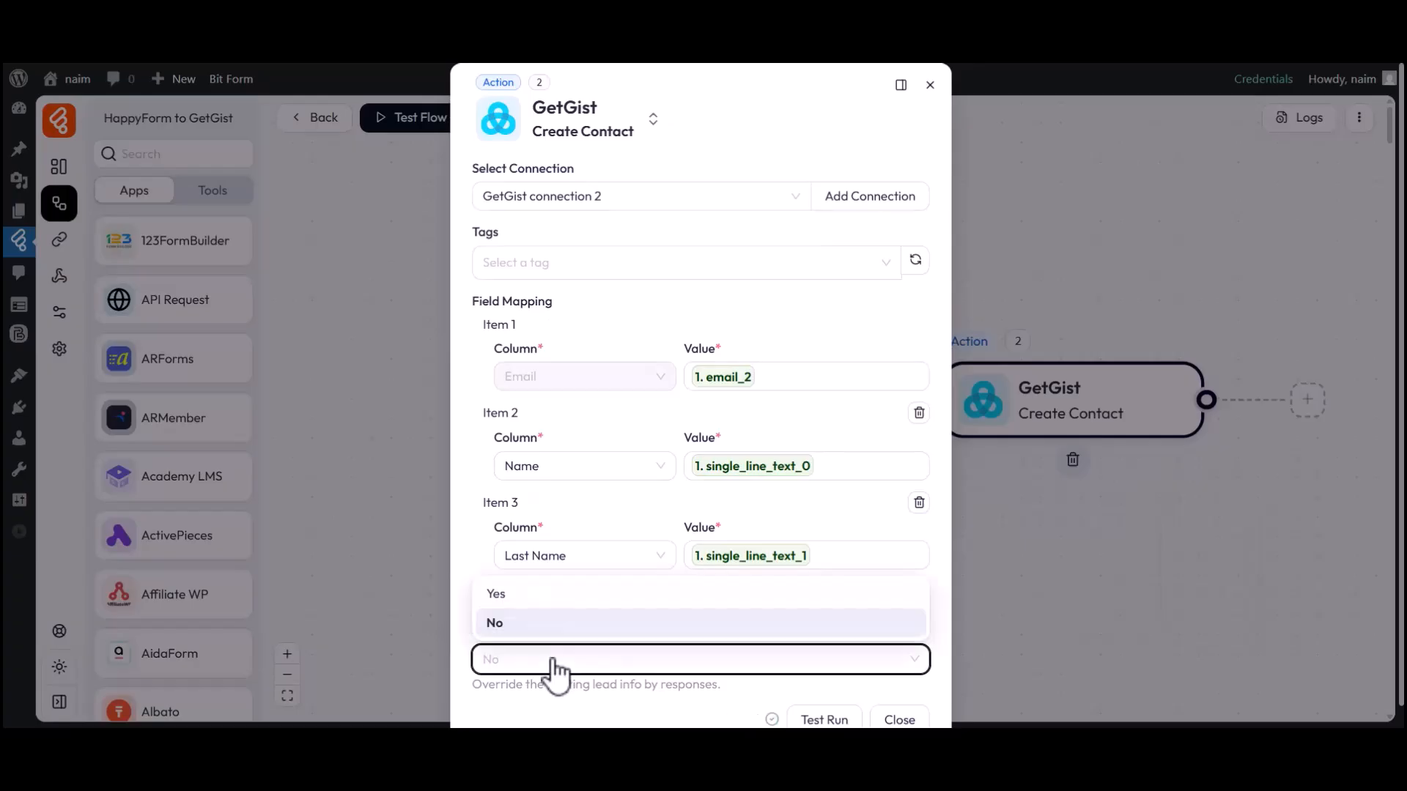
{"action": "left_click", "coordinate": [497, 621]}
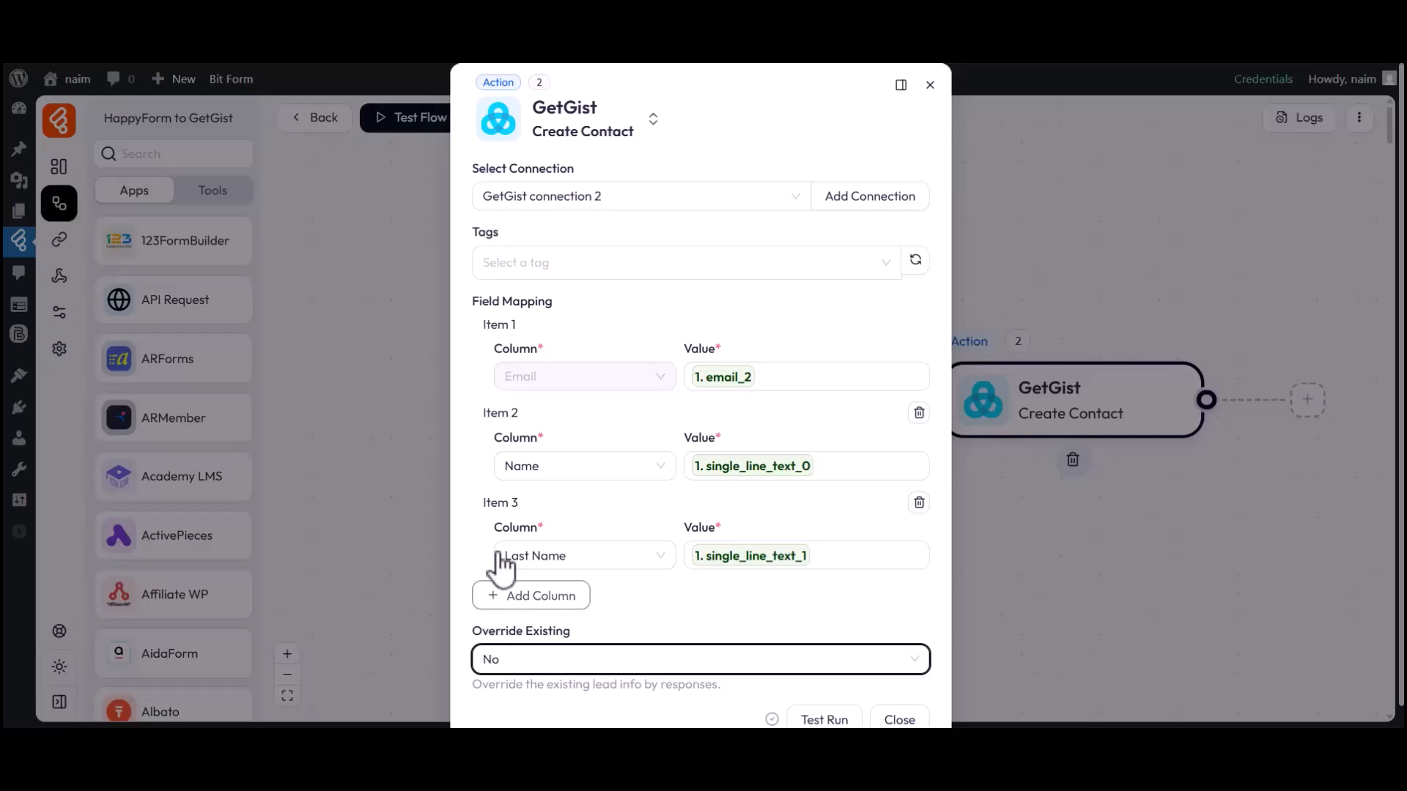
{"action": "scroll", "coordinate": [643, 518], "scroll_direction": "down", "scroll_amount": 1}
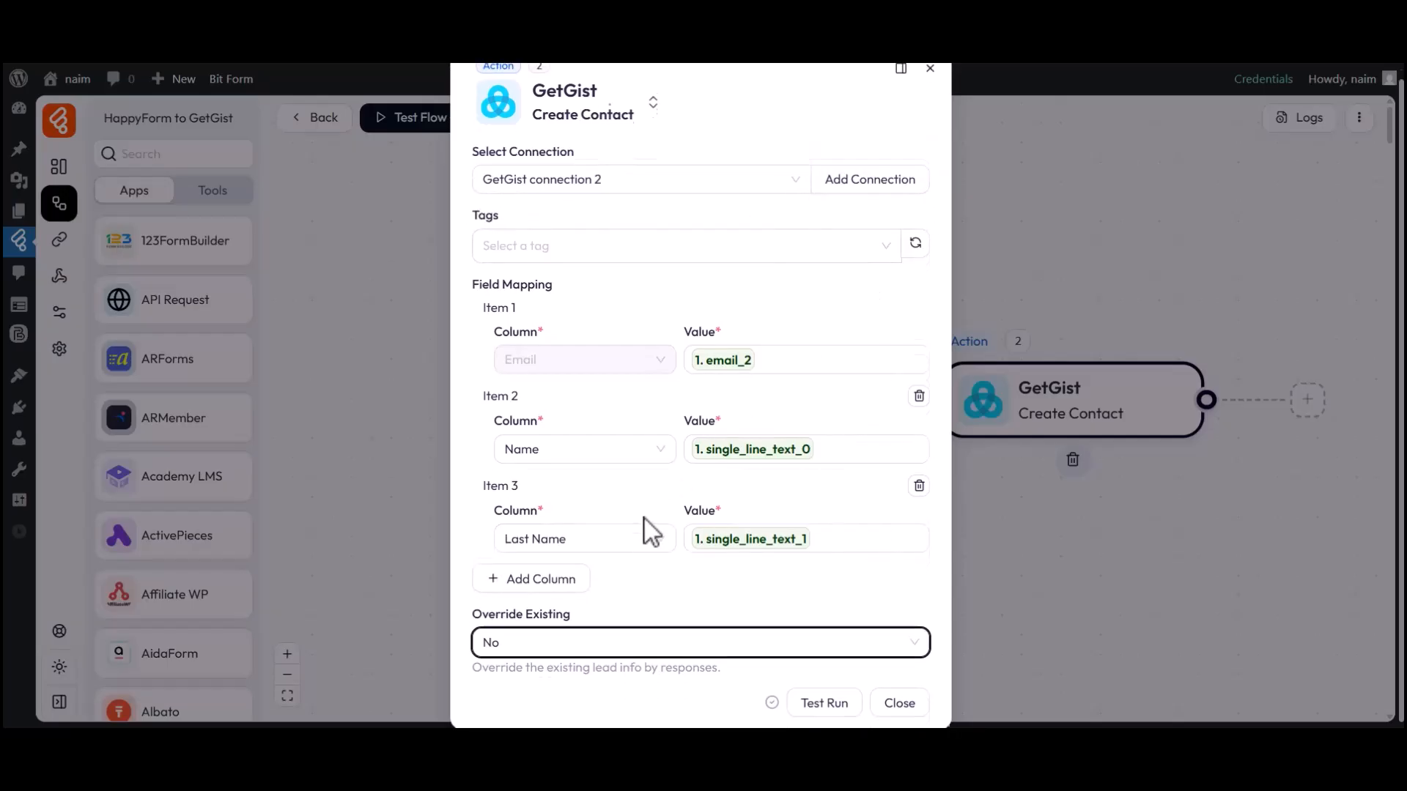
{"action": "left_click", "coordinate": [897, 705]}
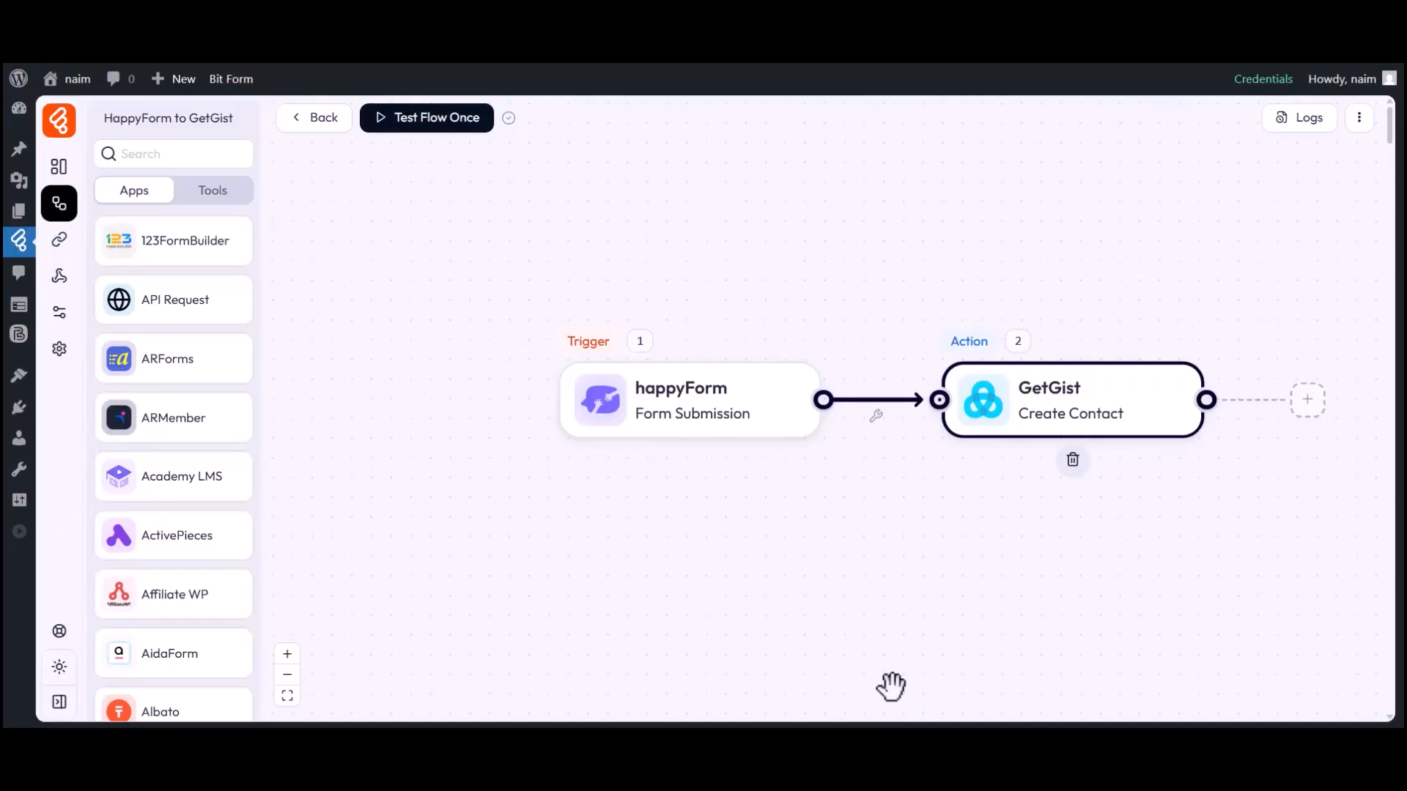
Start a one-time flow test, then submit the HappyForm page with first name Bit, last name Apps and the contact's e-mail.
{"action": "left_click", "coordinate": [423, 124]}
{"action": "left_click", "coordinate": [425, 166]}
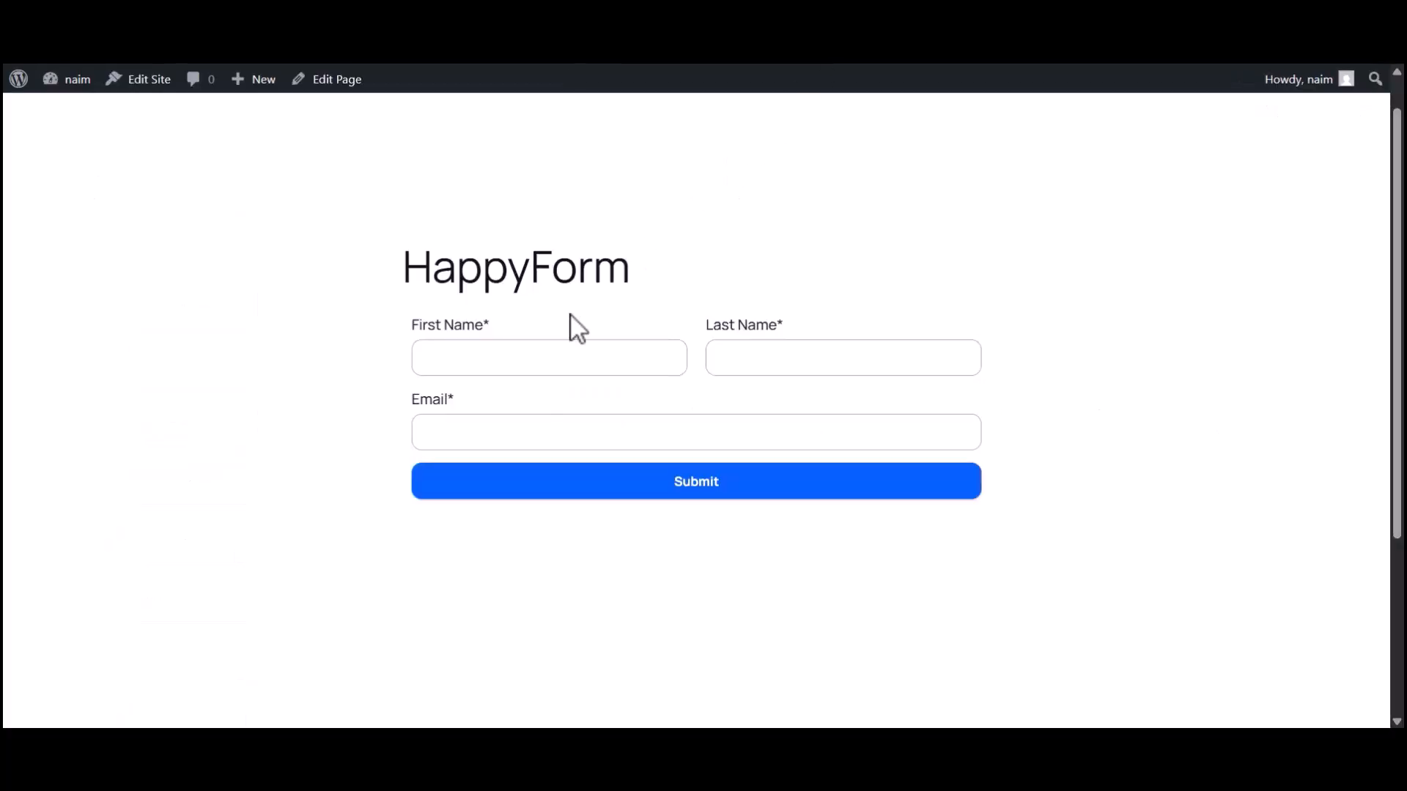
{"action": "left_click", "coordinate": [538, 363]}
{"action": "type", "text": "Bit"}
{"action": "left_click", "coordinate": [765, 364]}
{"action": "type", "text": "Apps"}
{"action": "left_click", "coordinate": [565, 430]}
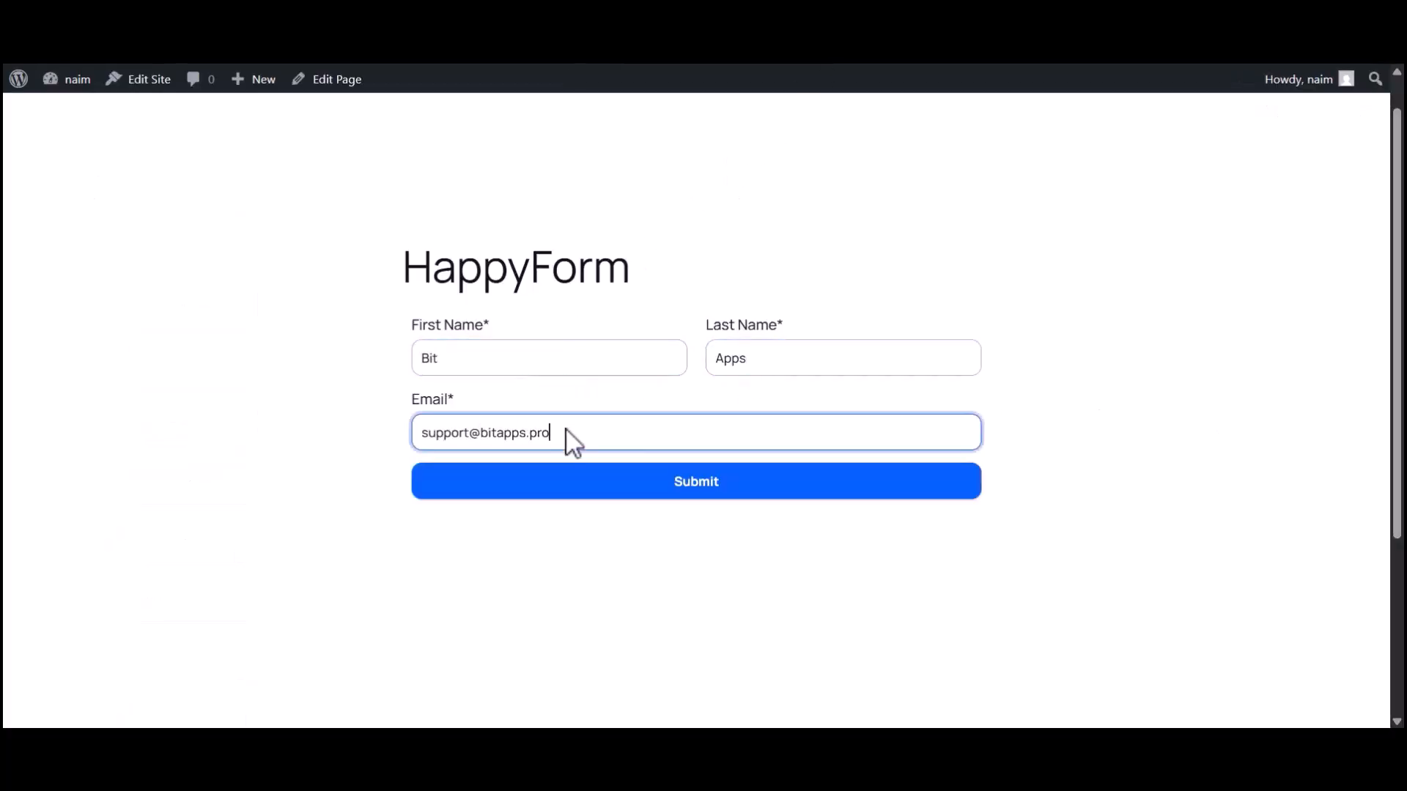
{"action": "left_click", "coordinate": [653, 481]}
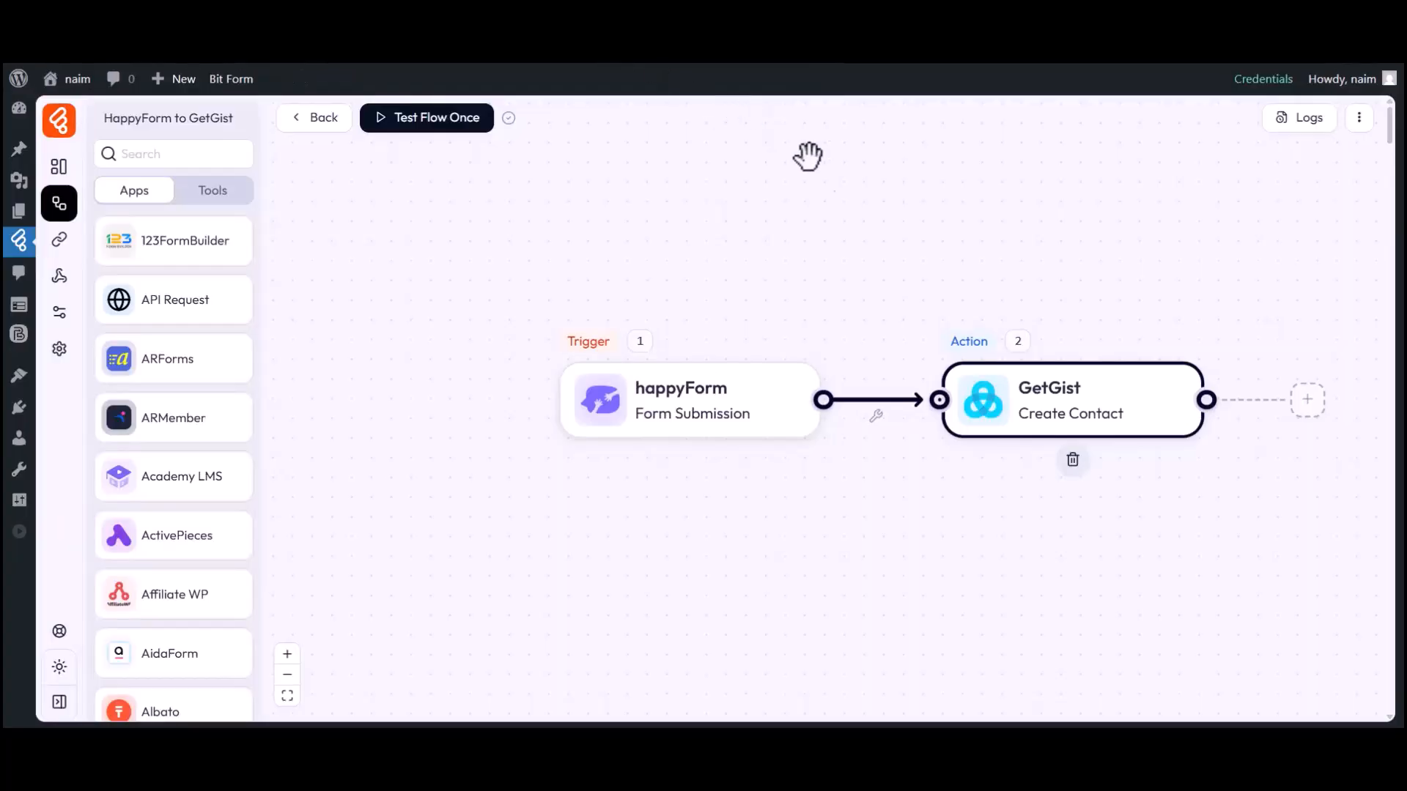
Examine the latest run's status and the GetGist Create Contact input data in the flow logs, then close them.
{"action": "left_click", "coordinate": [1307, 121]}
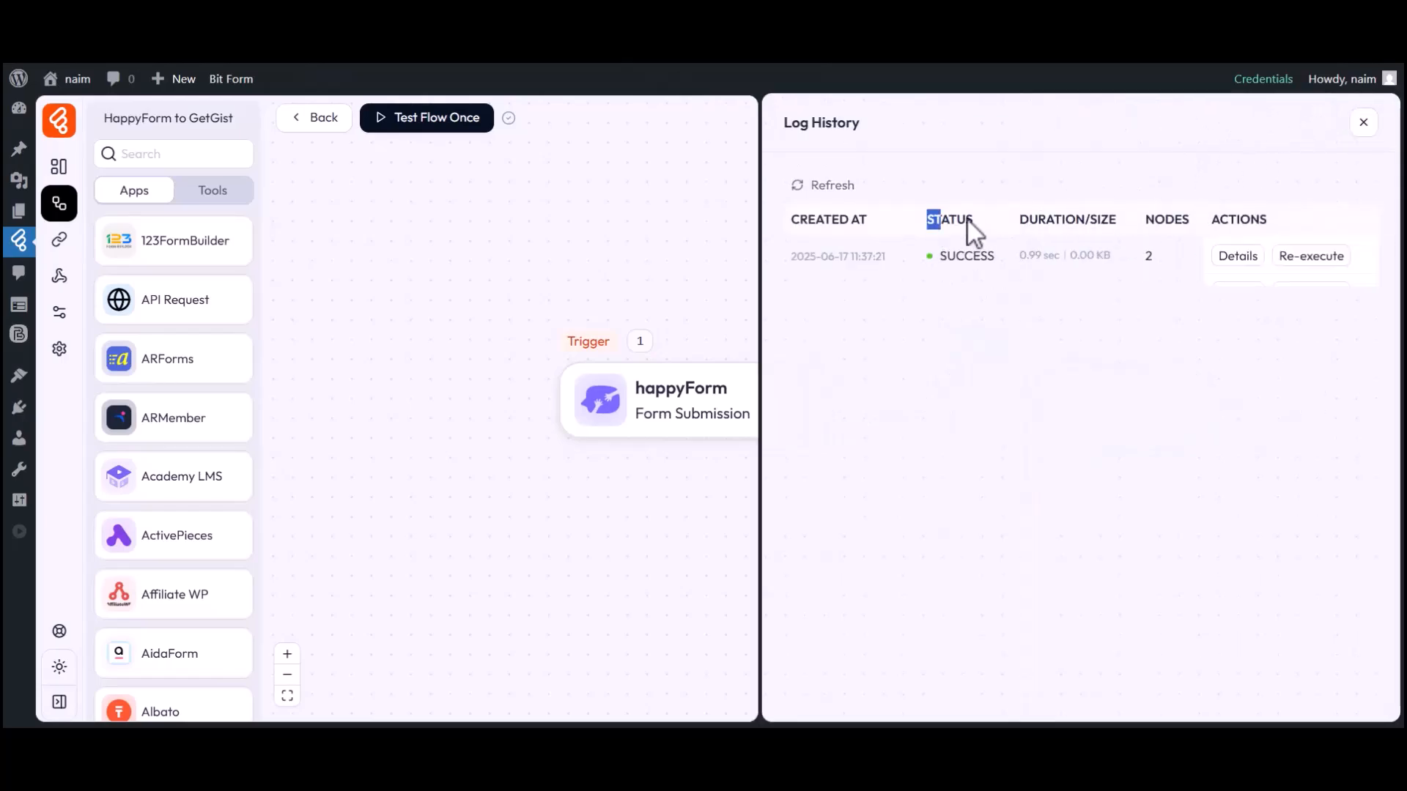
{"action": "left_click_drag", "start_coordinate": [938, 256], "coordinate": [999, 252]}
{"action": "left_click", "coordinate": [1238, 256]}
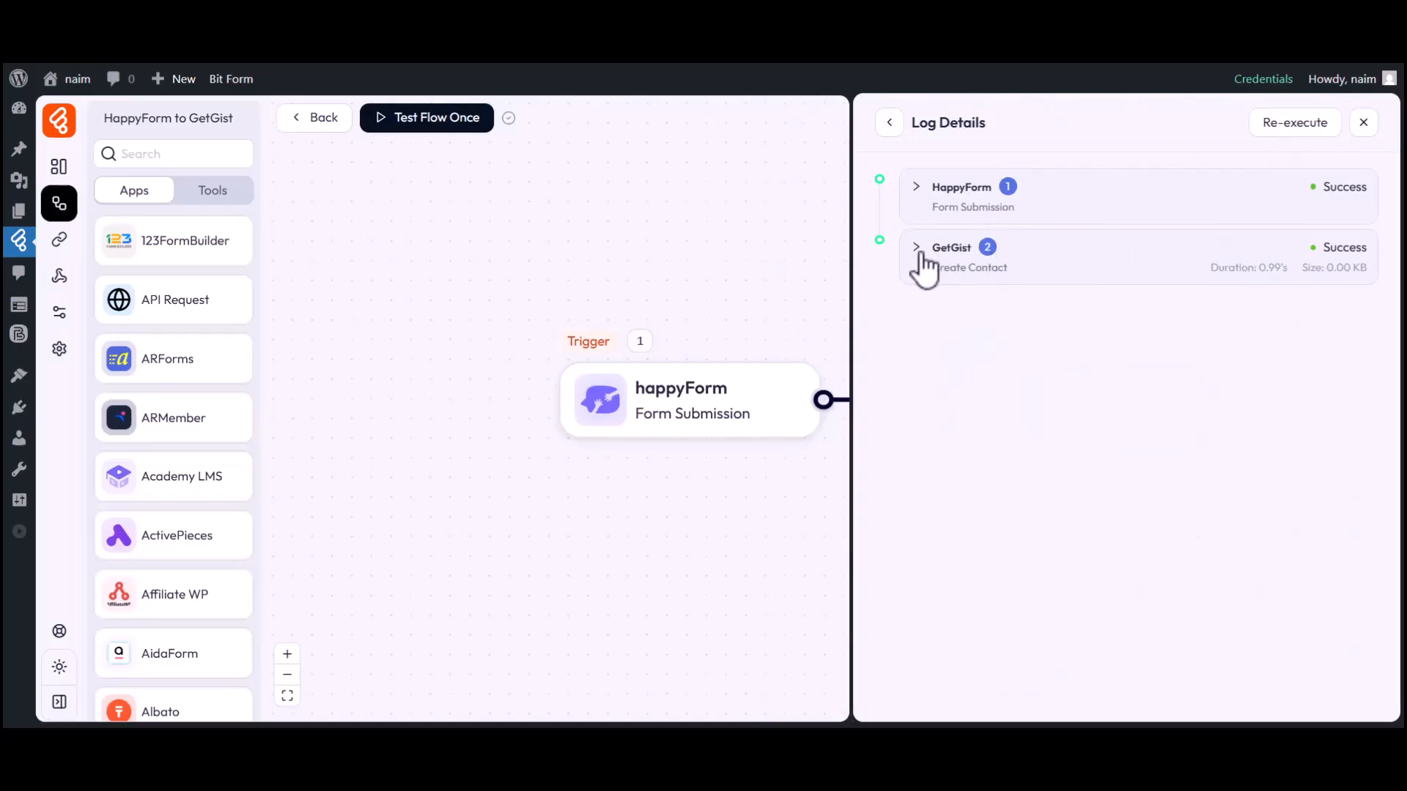
{"action": "left_click", "coordinate": [951, 253]}
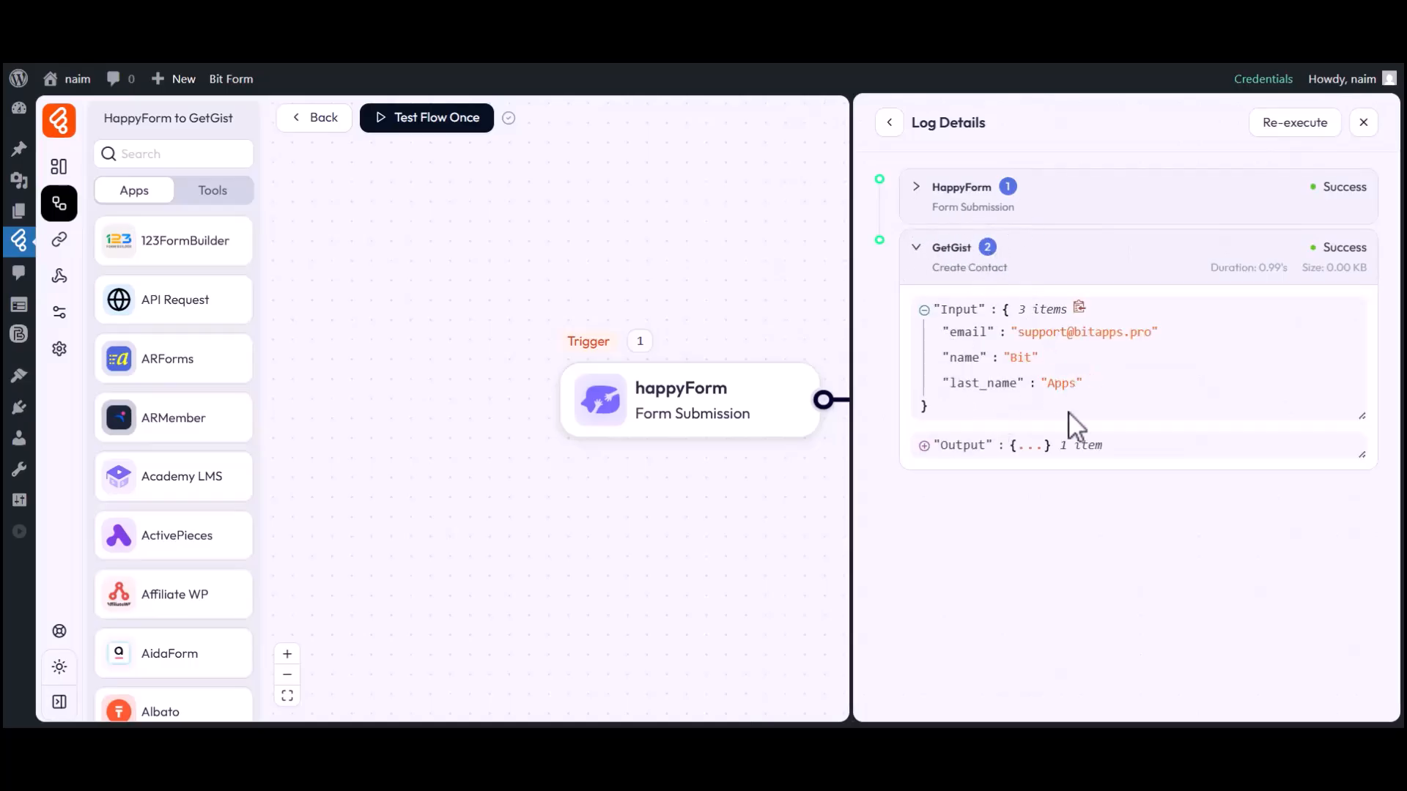
{"action": "left_click", "coordinate": [1363, 124]}
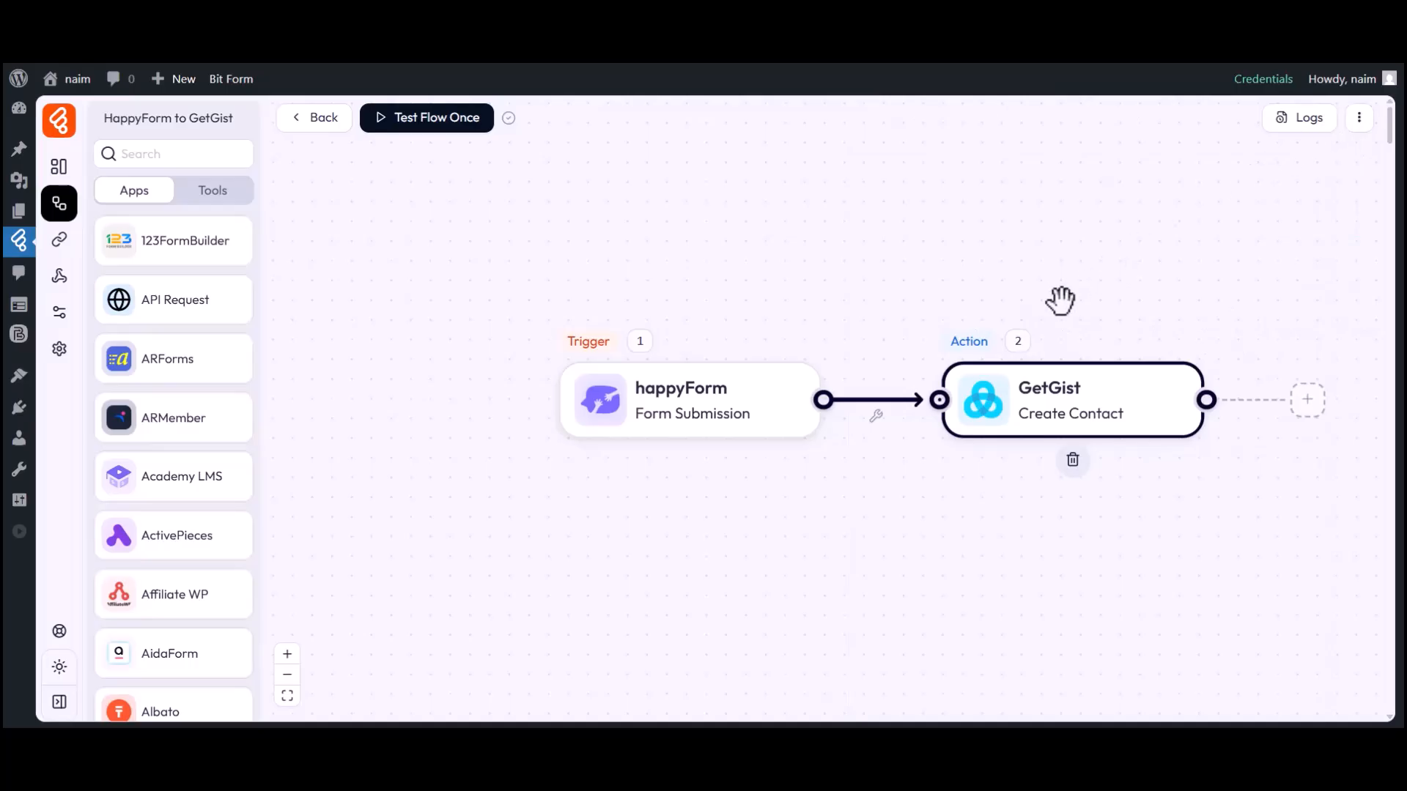
Switch to the GetGist workspace and view its contacts list to check for the submitted contact.
{"action": "left_click", "coordinate": [925, 40]}
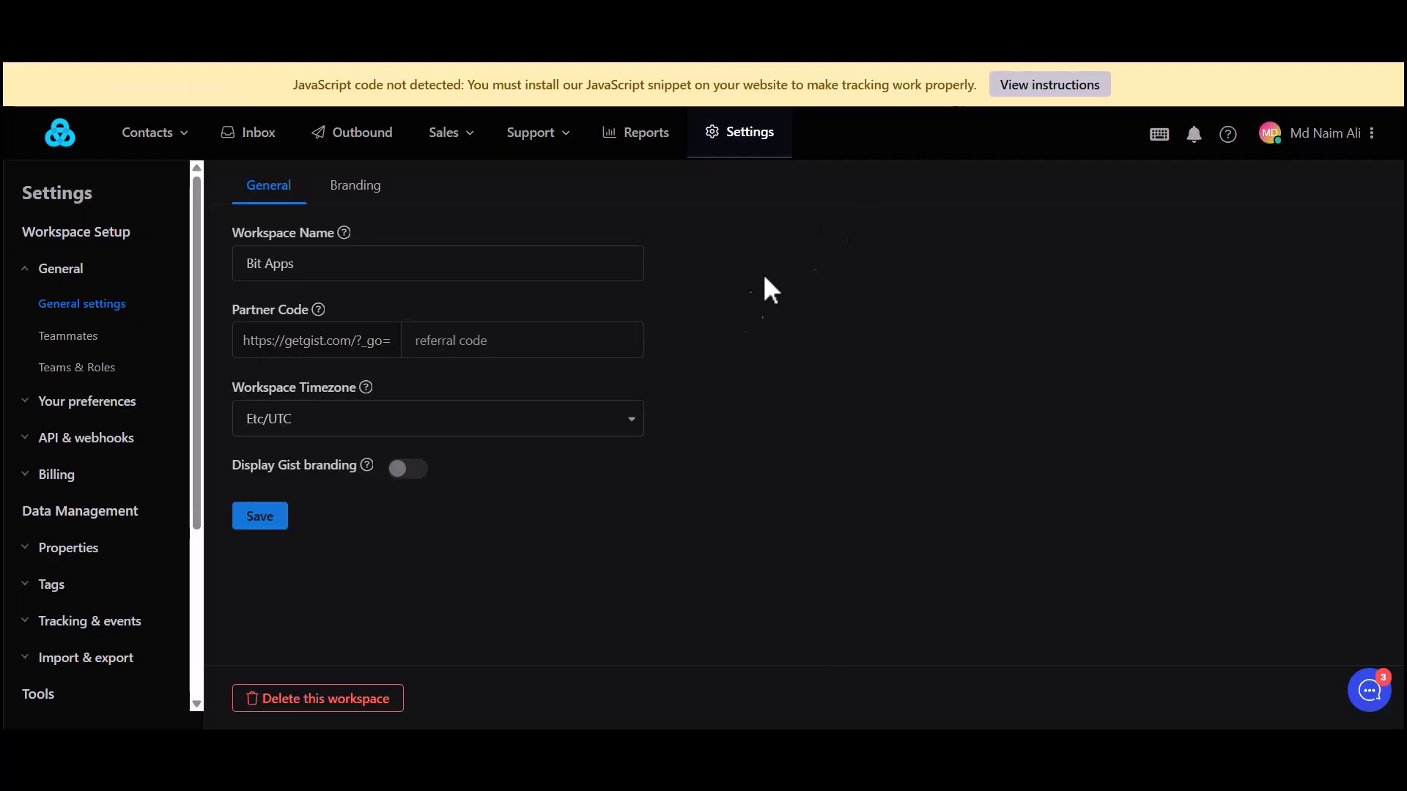
{"action": "mouse_move", "coordinate": [152, 135]}
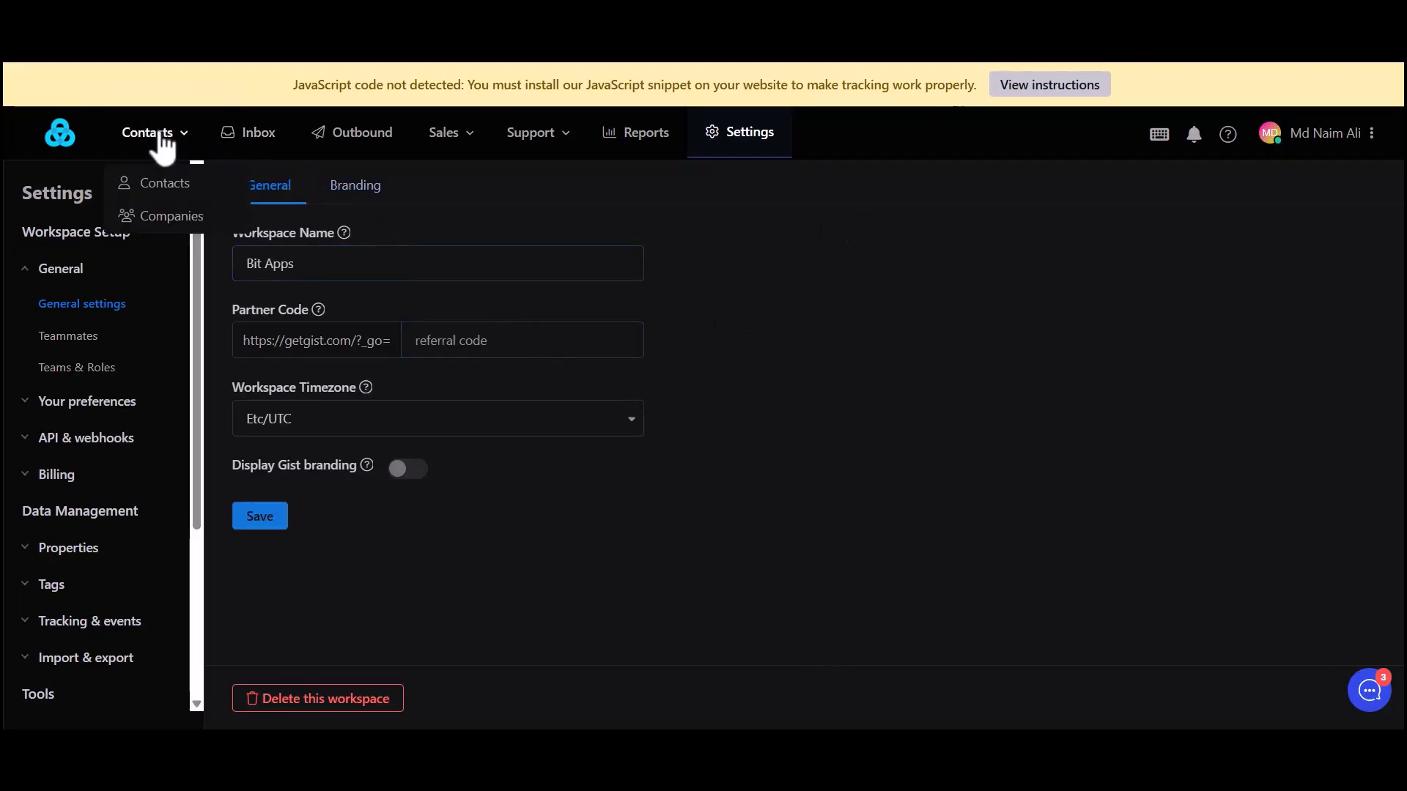
{"action": "left_click", "coordinate": [165, 192]}
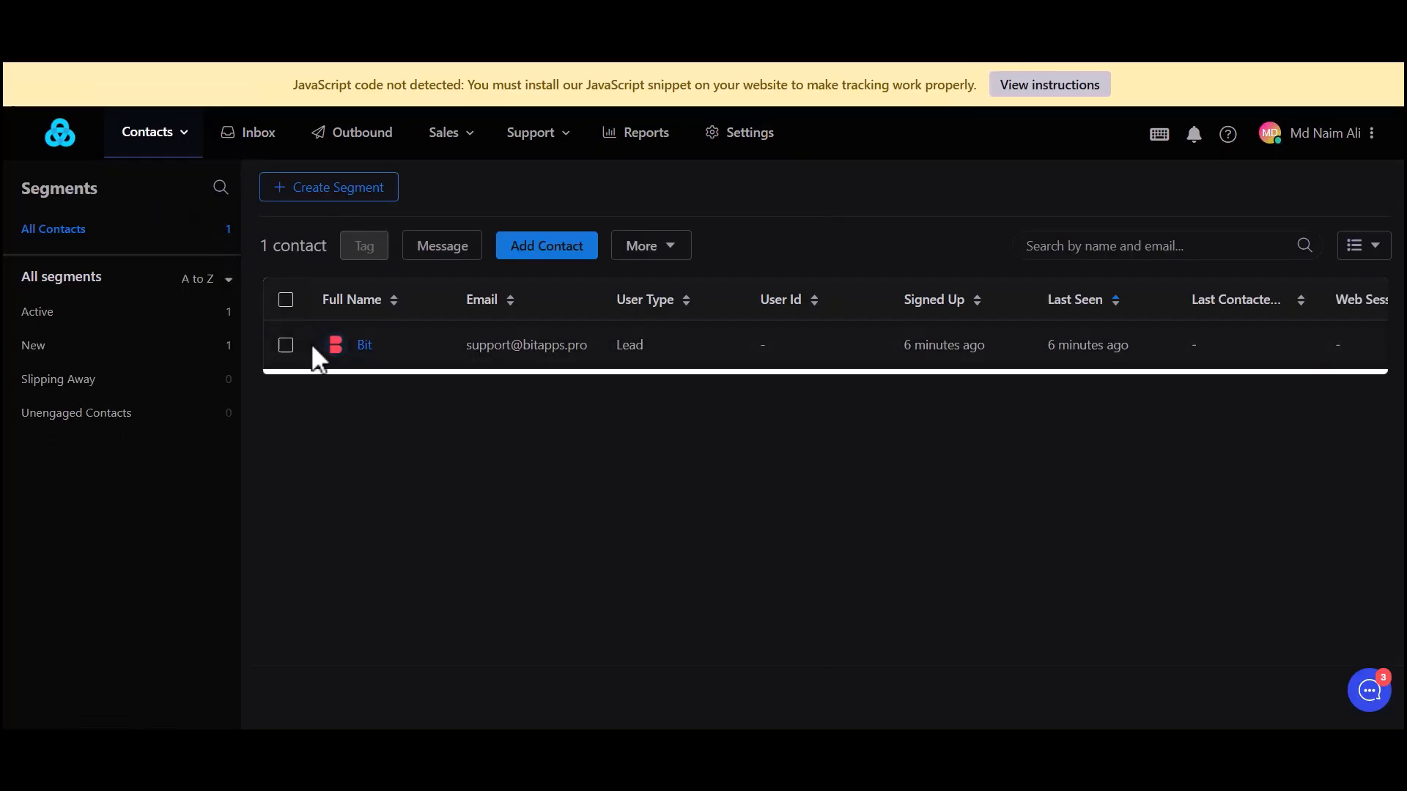